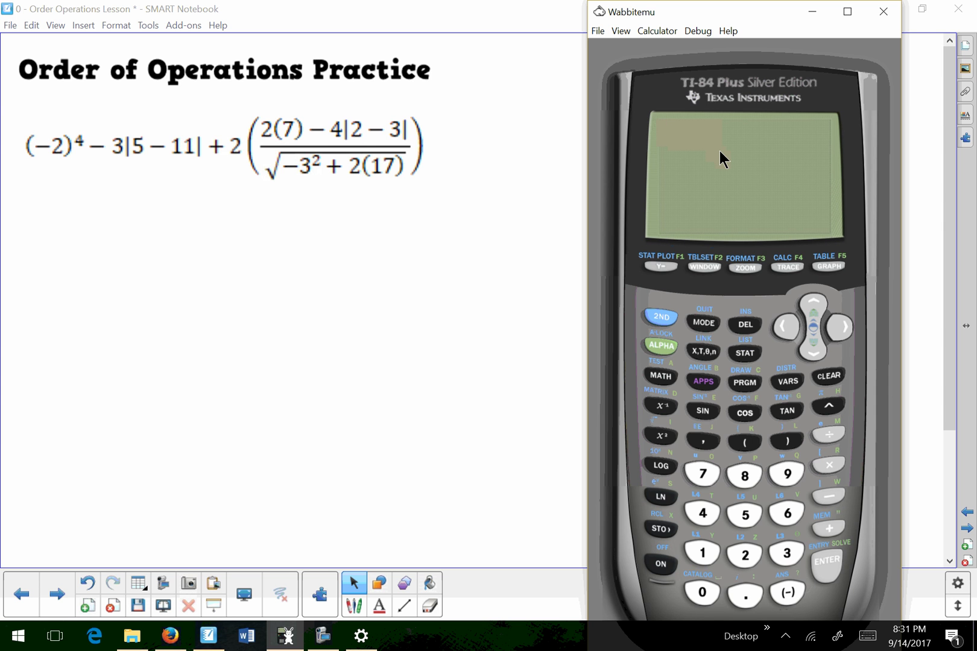
Try the ALPHA and 2ND modifier keys, then return to the calculator home screen.
left_click(661, 345)
key("shift")
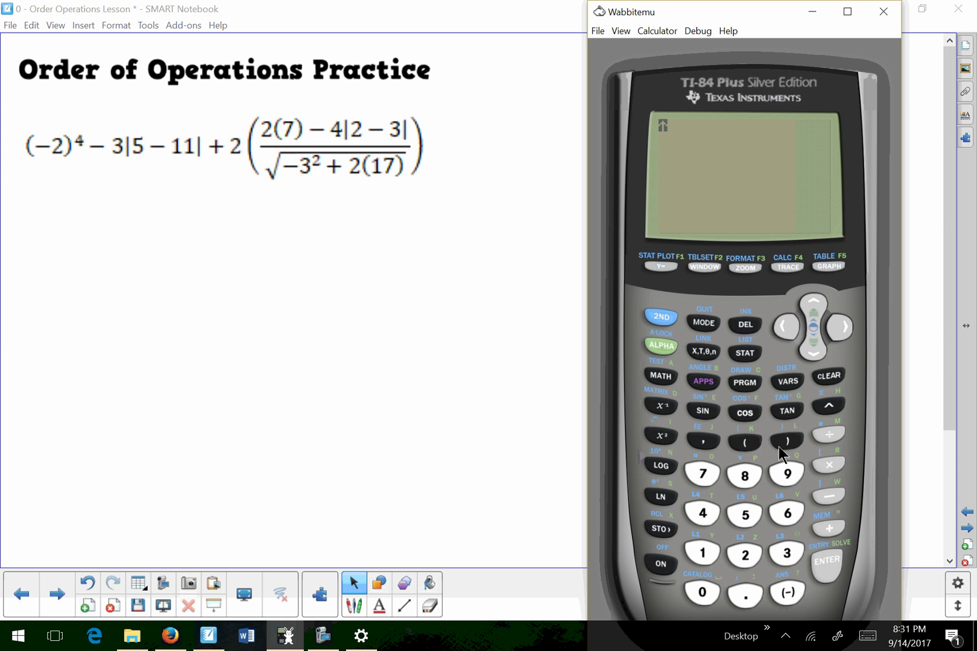
left_click(828, 407)
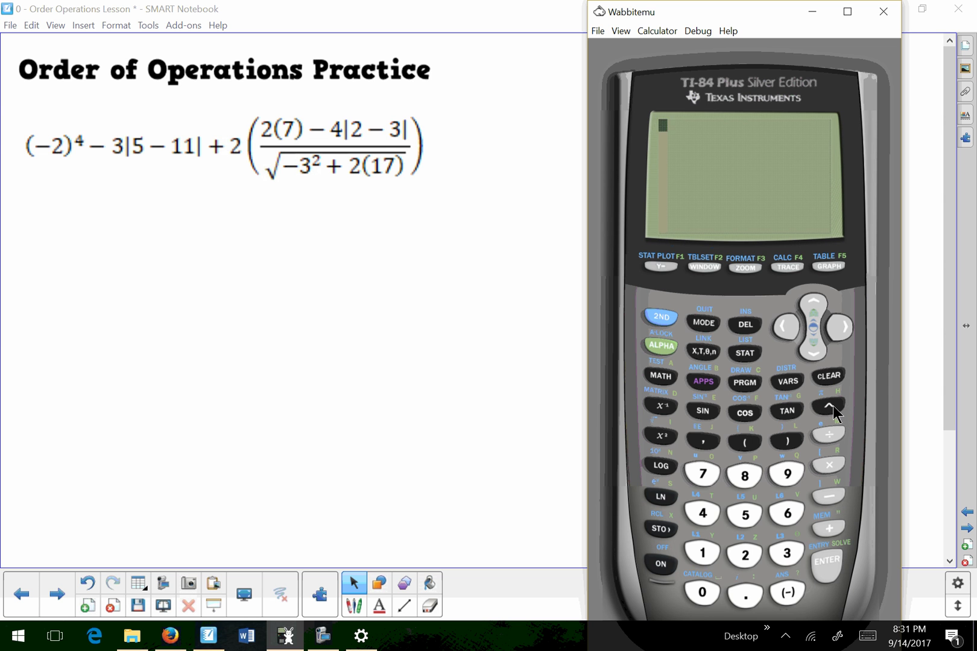
left_click(668, 439)
left_click(668, 439)
left_click(669, 439)
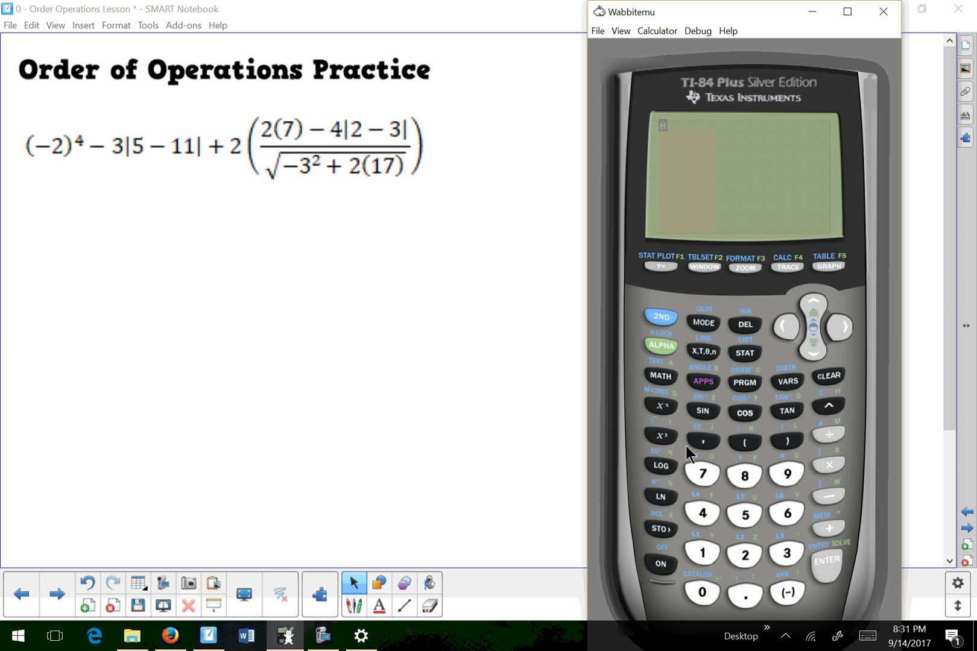
left_click(709, 326)
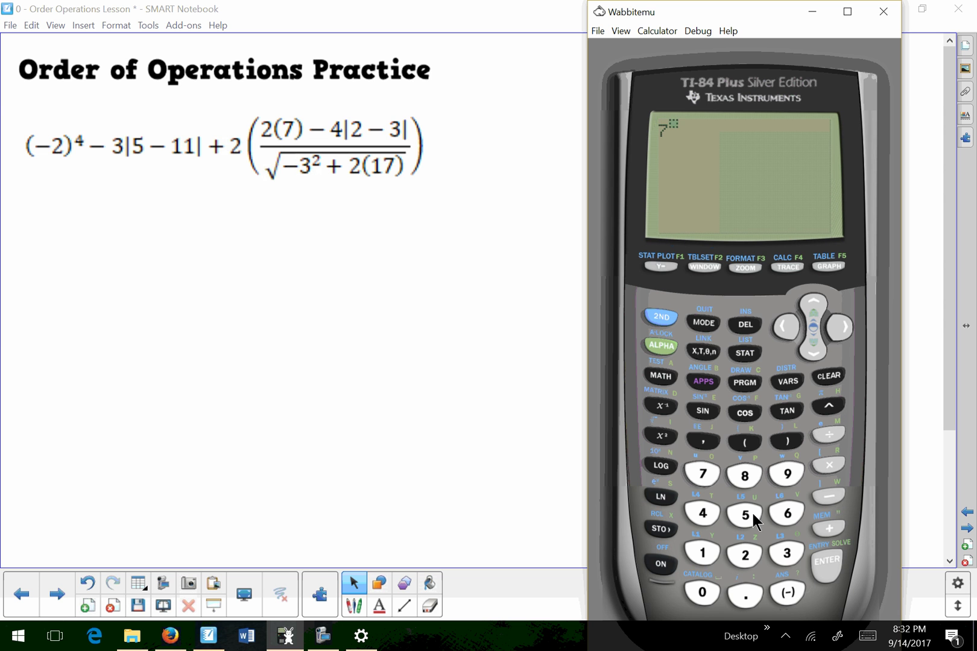
Test squaring by entering 7², then clear it from the screen.
left_click(742, 554)
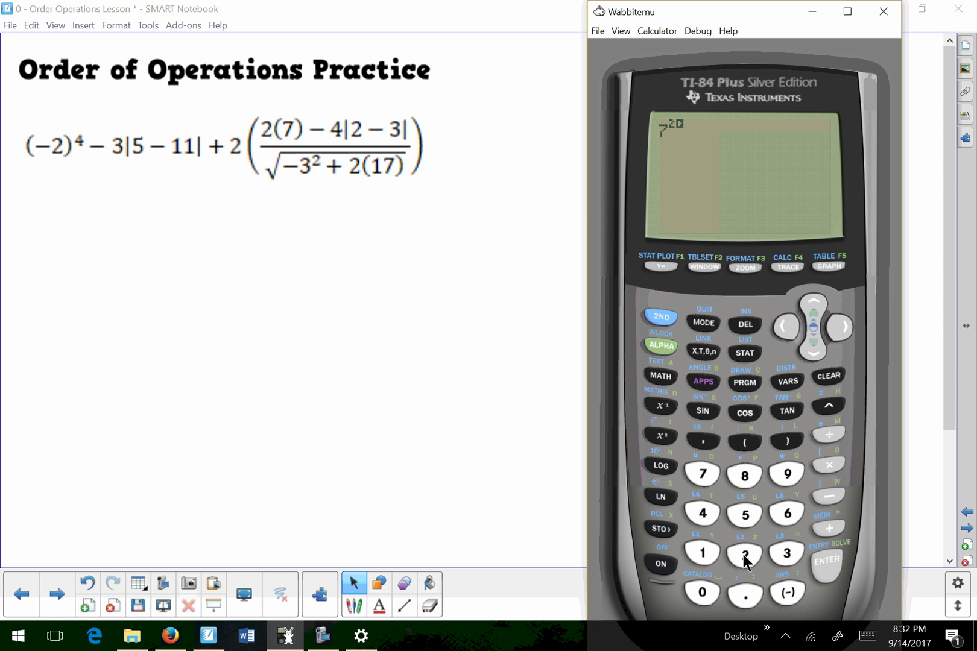
left_click(826, 383)
left_click(701, 482)
left_click(704, 473)
left_click(662, 438)
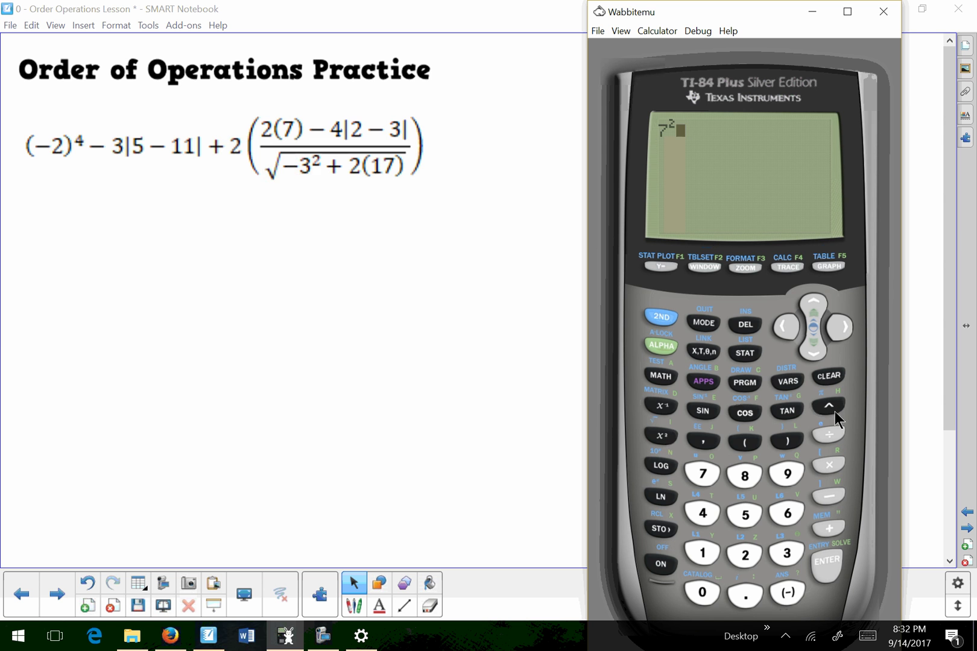
left_click(831, 377)
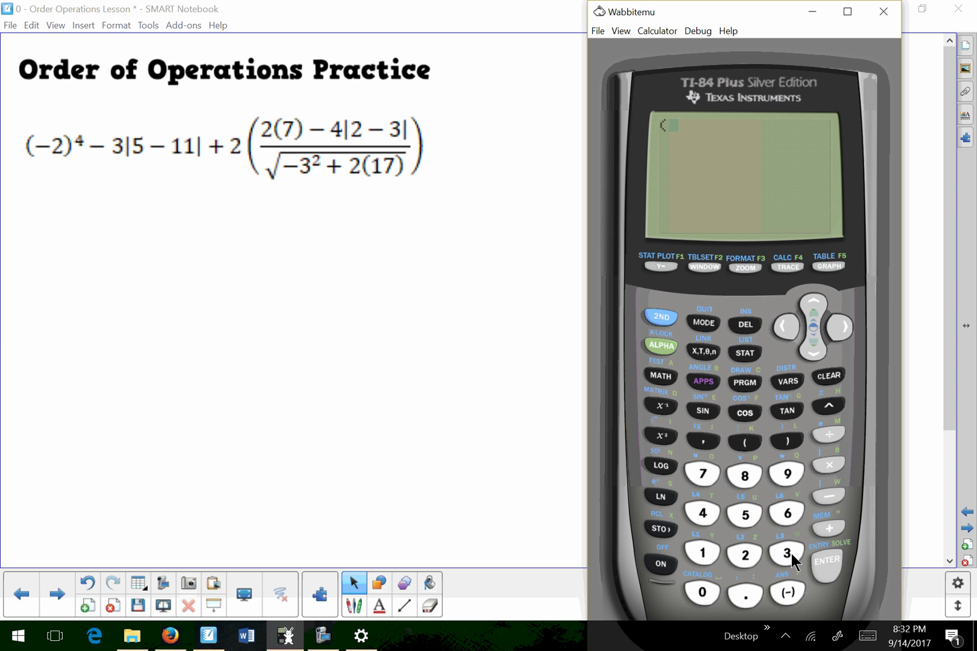
Enter (−2)⁴ on the home screen, deleting the extra minus sign along the way.
left_click(788, 594)
left_click(829, 495)
key("ctrl")
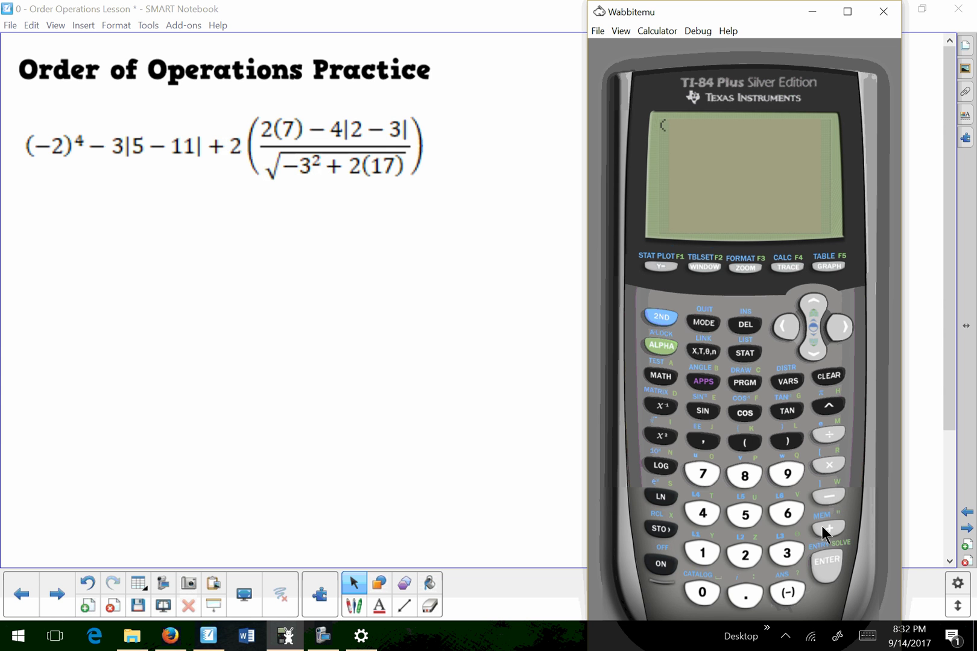
left_click(789, 593)
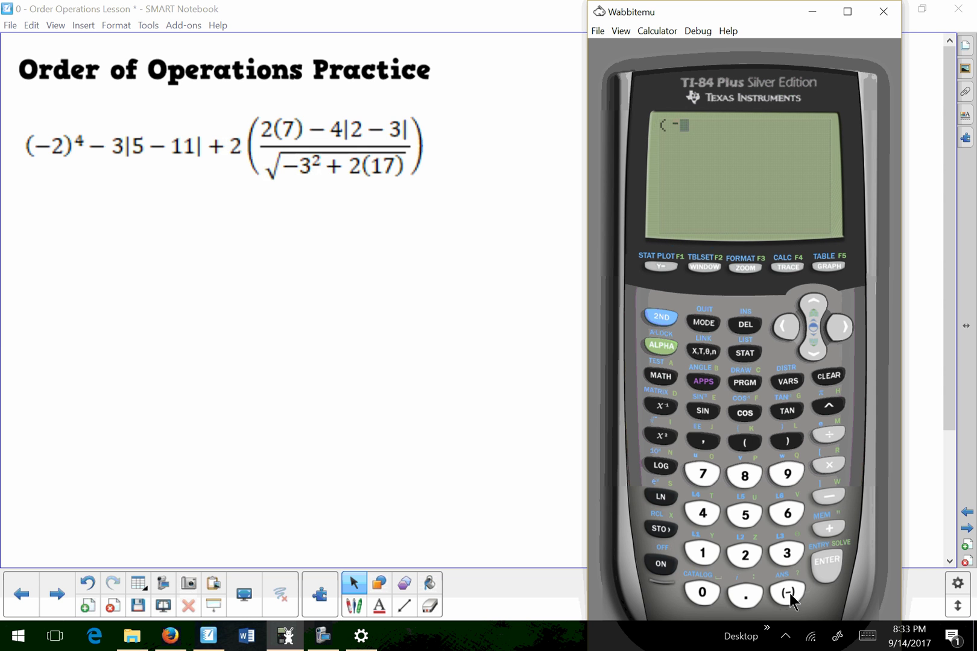
left_click(829, 498)
left_click(786, 329)
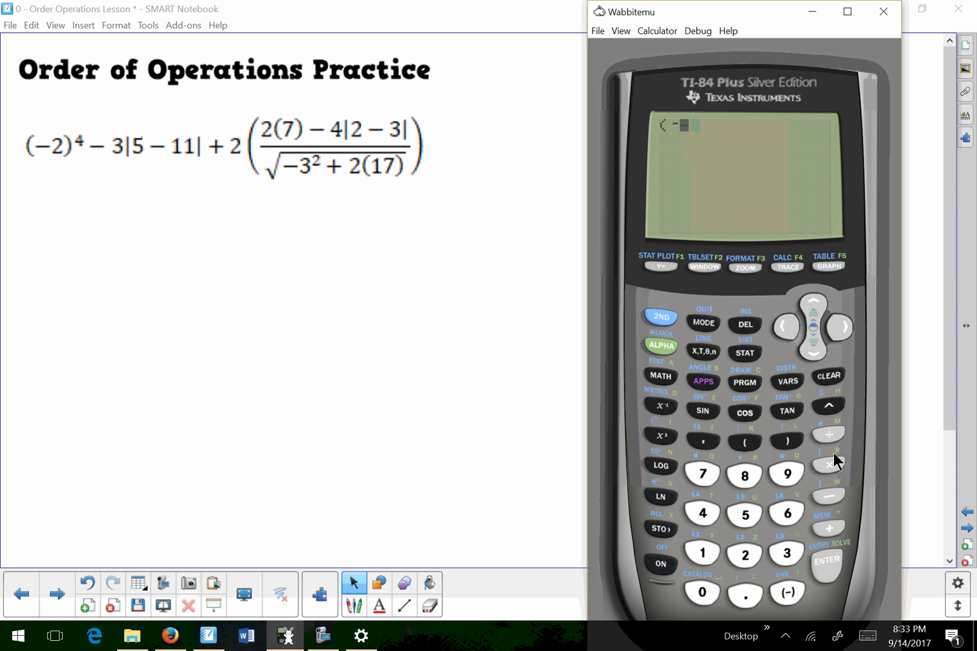
left_click(744, 324)
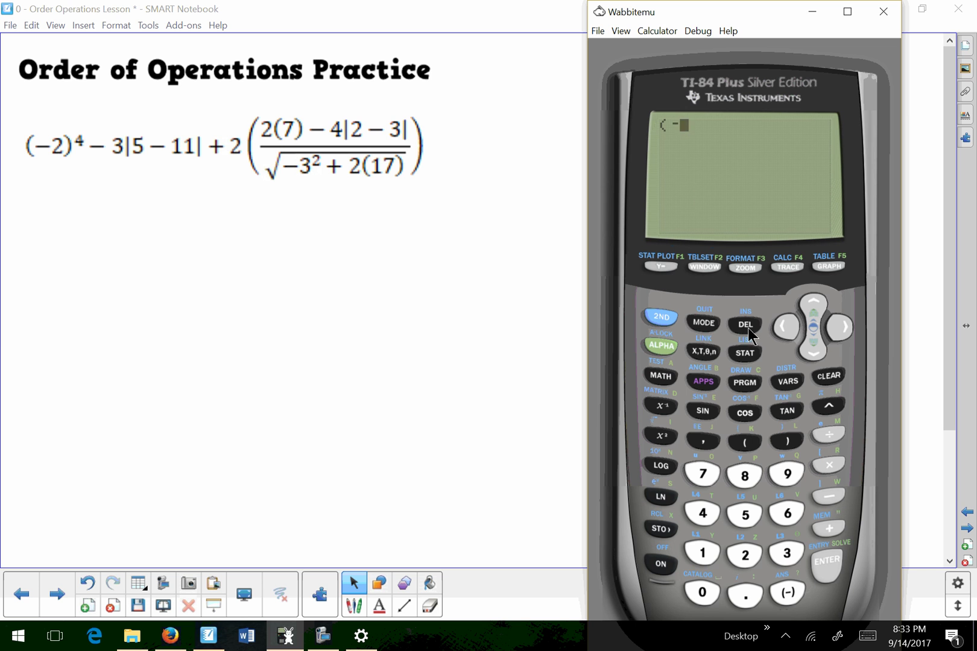
left_click(745, 555)
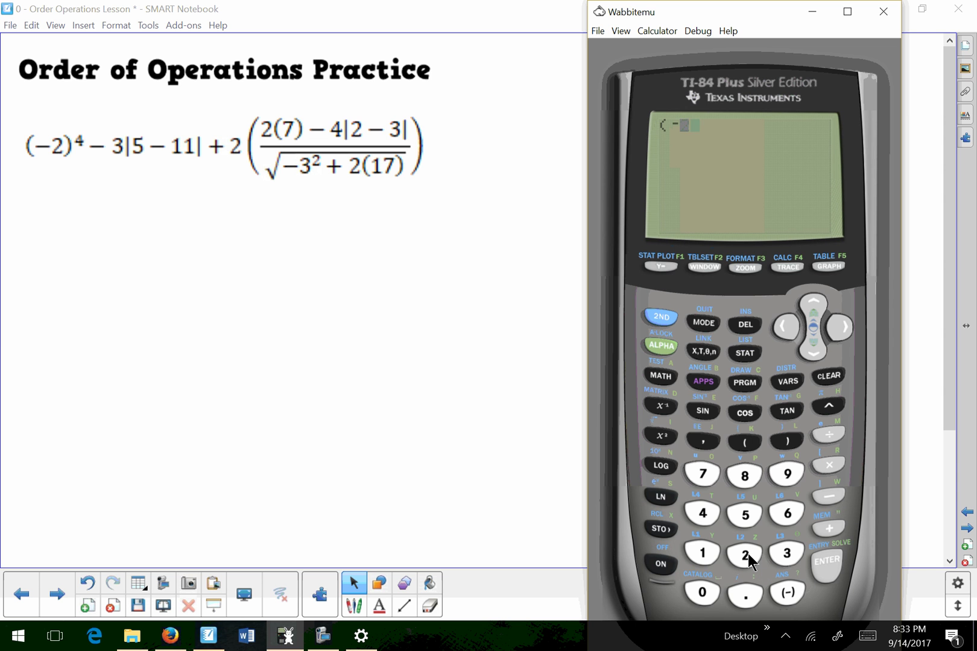
left_click(787, 440)
left_click(824, 407)
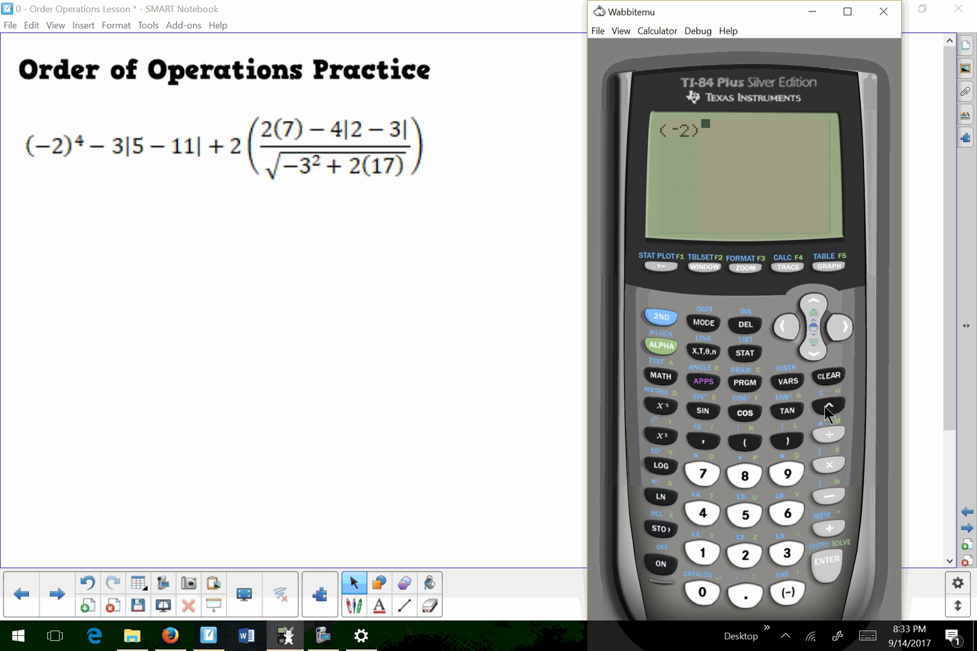
left_click(709, 513)
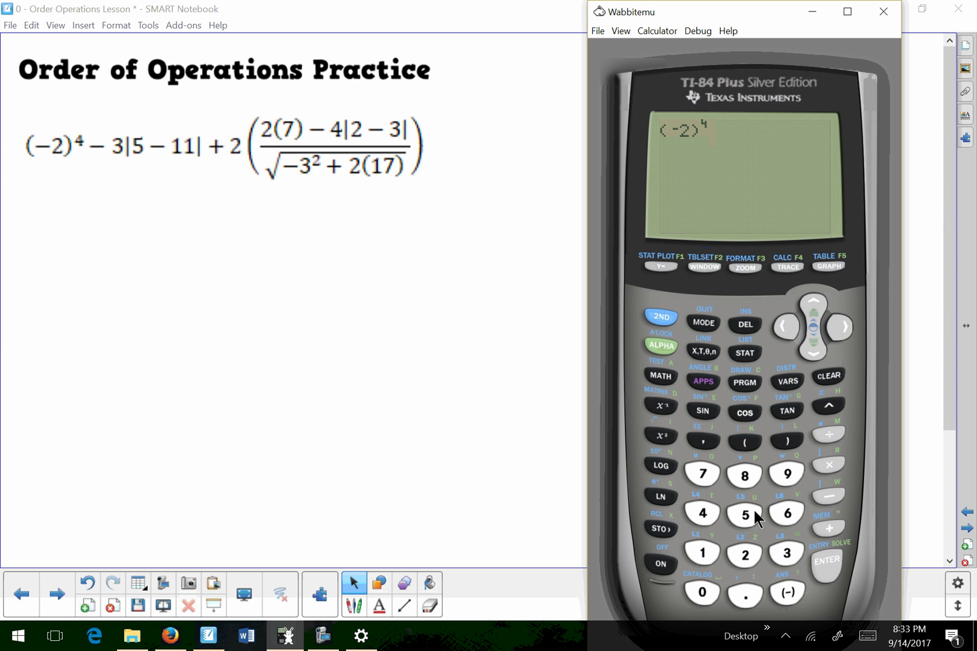
Remove the −3 typed into the exponent and retype −3 on the baseline after (−2)⁴.
left_click(829, 497)
left_click(784, 557)
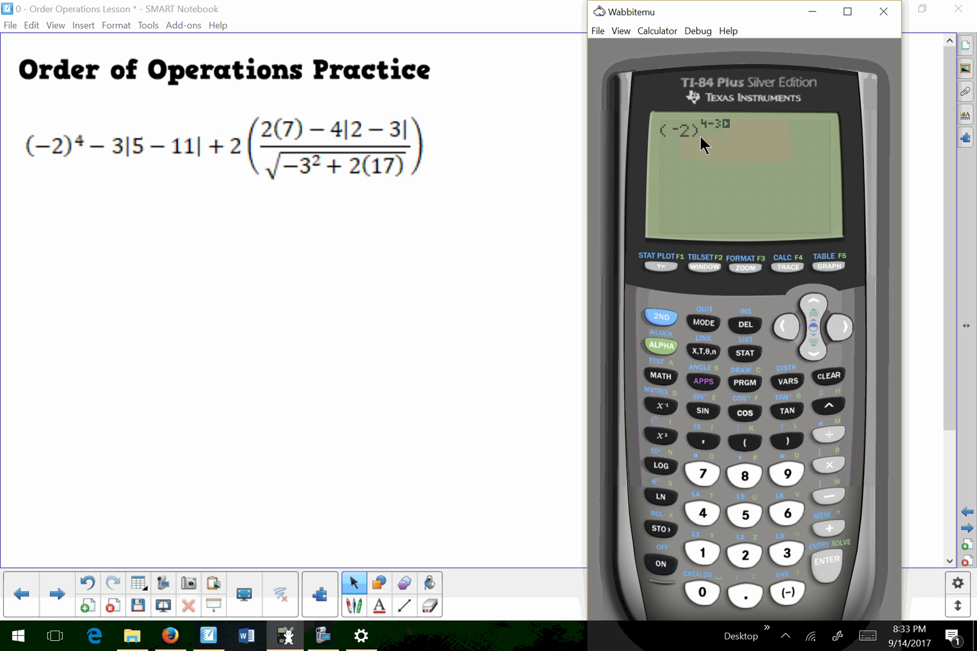
left_click(786, 327)
left_click(787, 327)
left_click(746, 325)
left_click(747, 323)
left_click(838, 326)
left_click(841, 328)
left_click(842, 328)
left_click(826, 497)
left_click(787, 556)
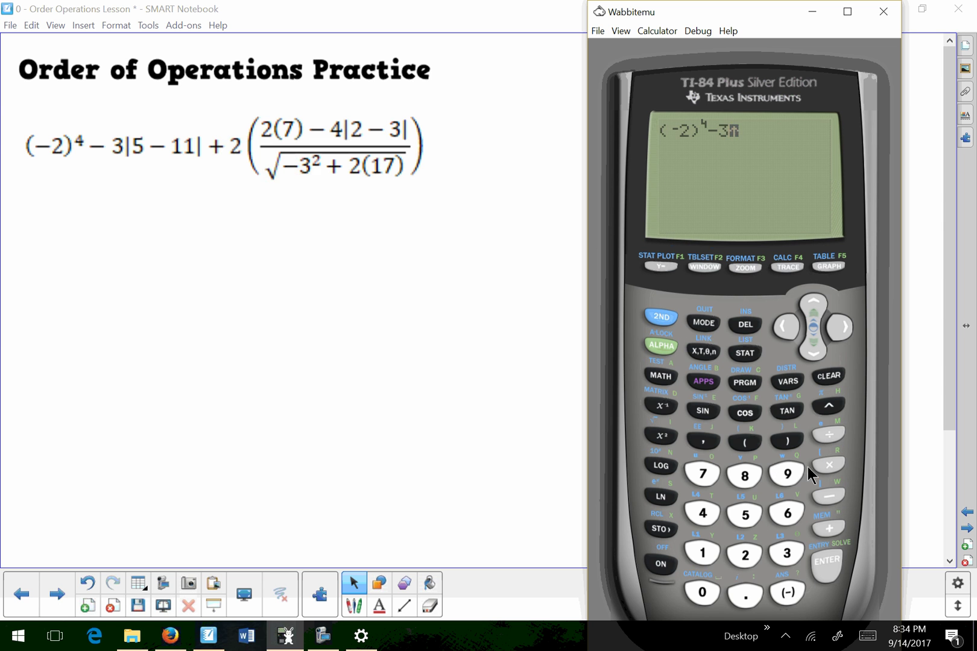
Insert the abs( function from the CATALOG after (−2)⁴−3.
left_click(701, 594)
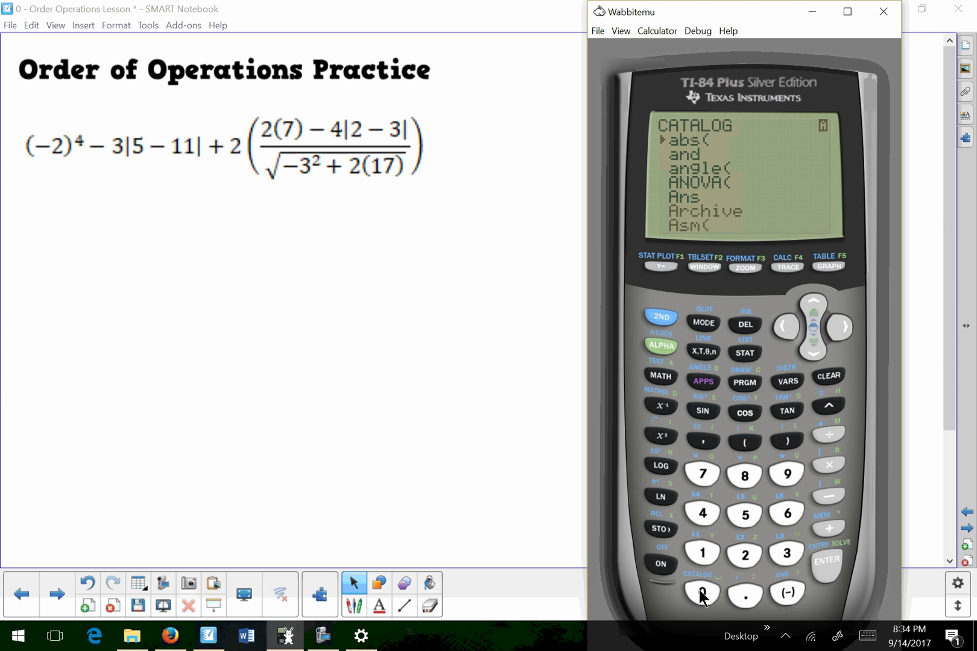
left_click(818, 355)
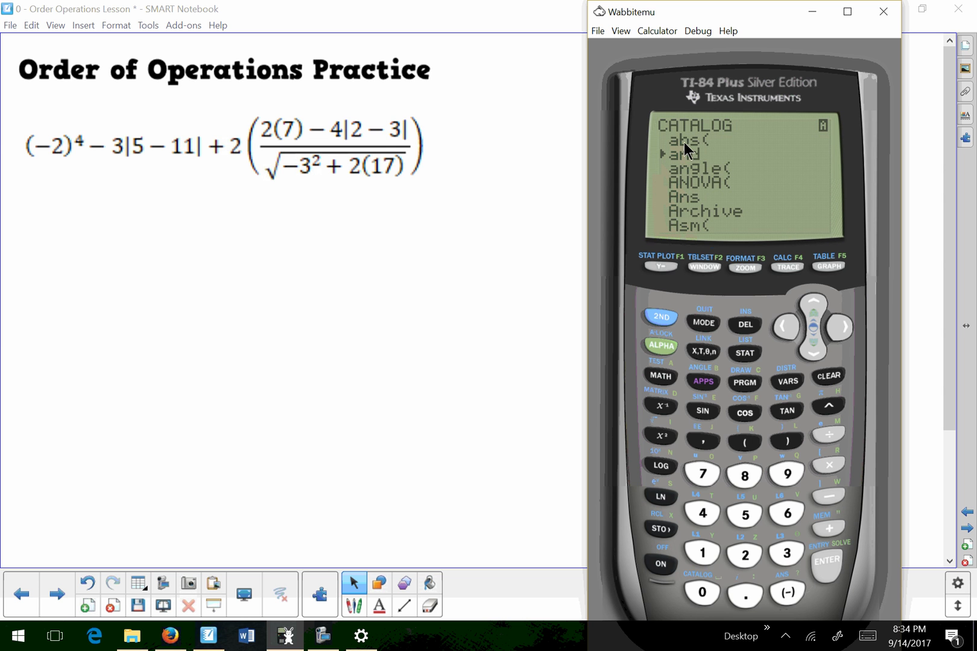
left_click(813, 302)
left_click(827, 561)
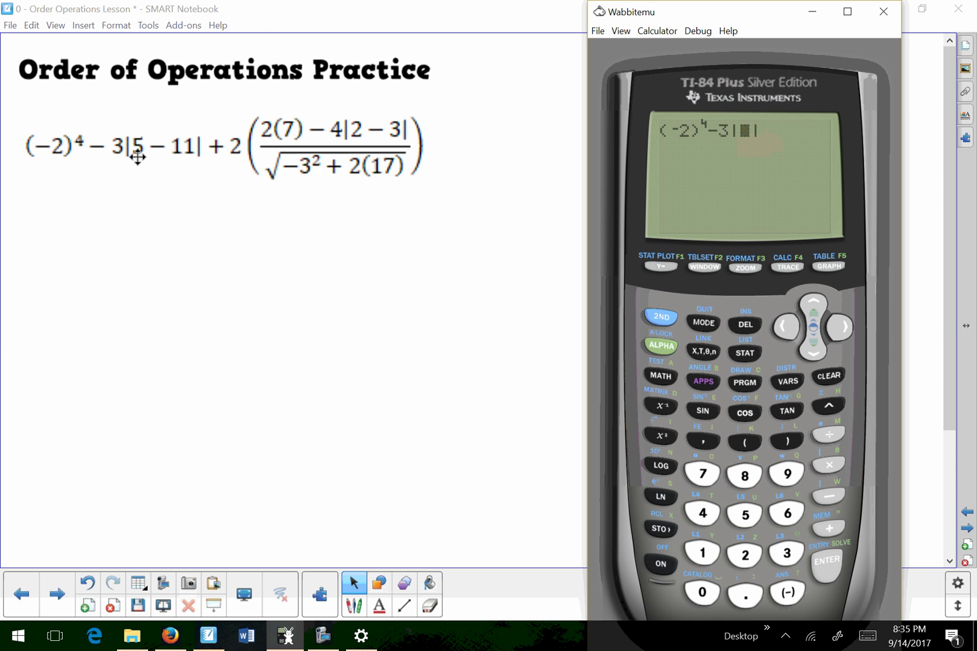
Type 5−11 inside the absolute-value bars, exit them, and append +2.
left_click(746, 516)
left_click(828, 496)
left_click(710, 550)
left_click(709, 549)
left_click(843, 334)
left_click(830, 528)
left_click(746, 556)
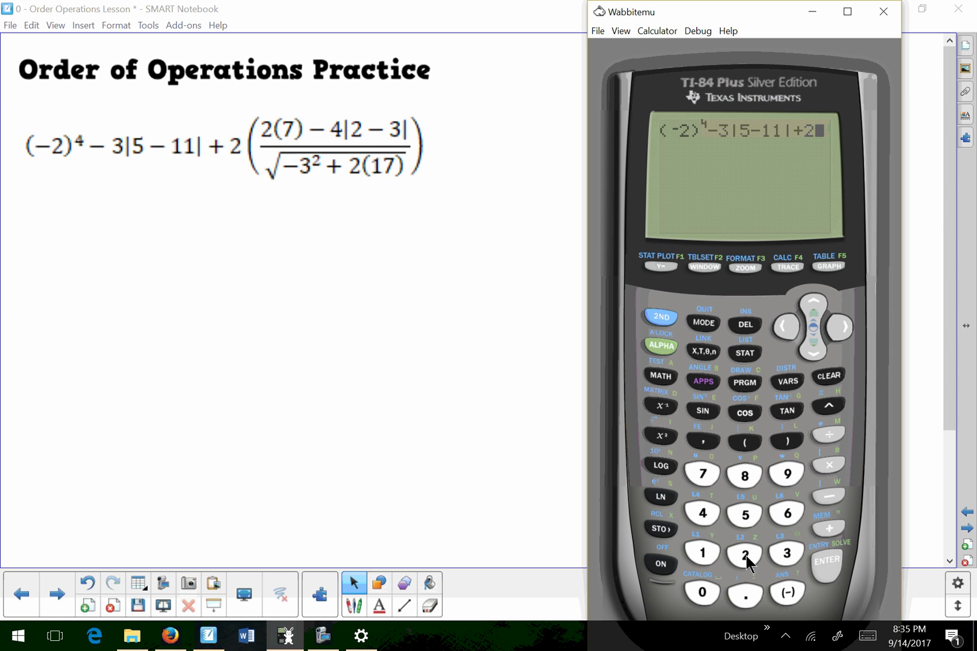
Add an opening parenthesis after +2 and insert an empty n/d fraction template.
left_click(743, 443)
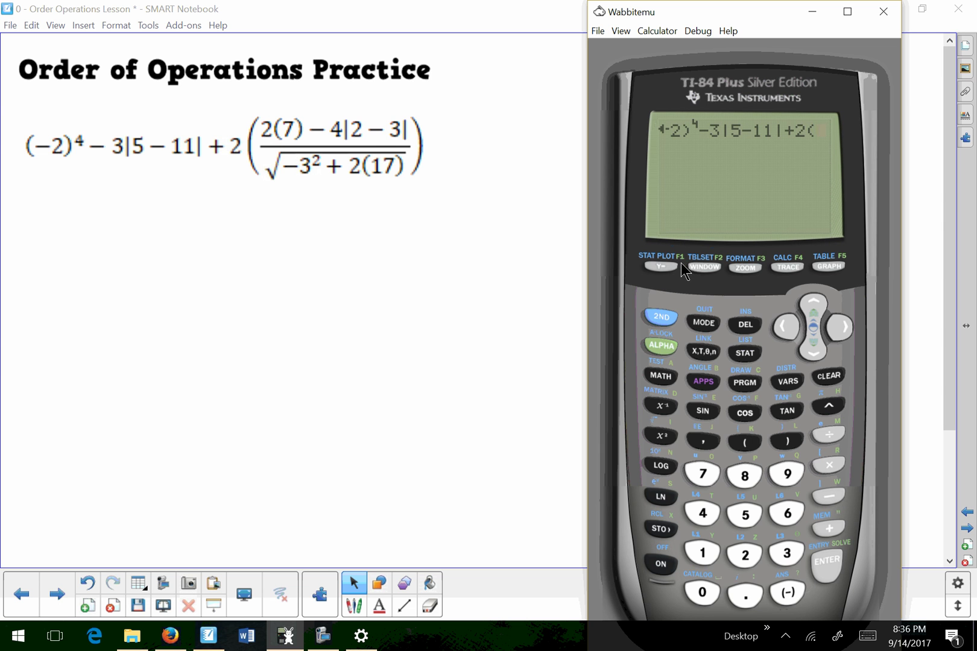
key("ctrl")
key("ctrl")
key("ctrl")
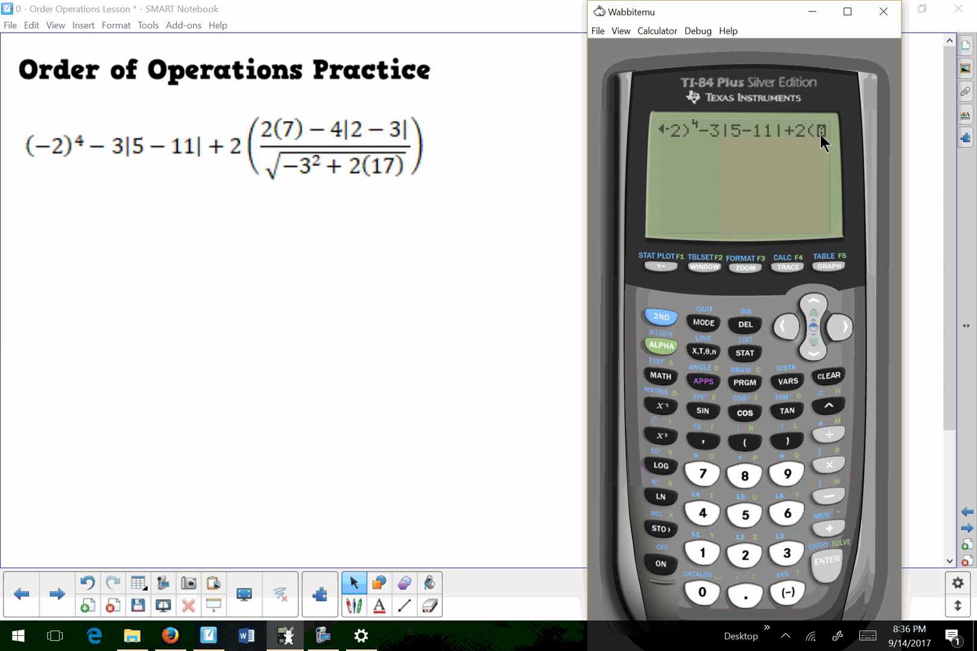
left_click(657, 350)
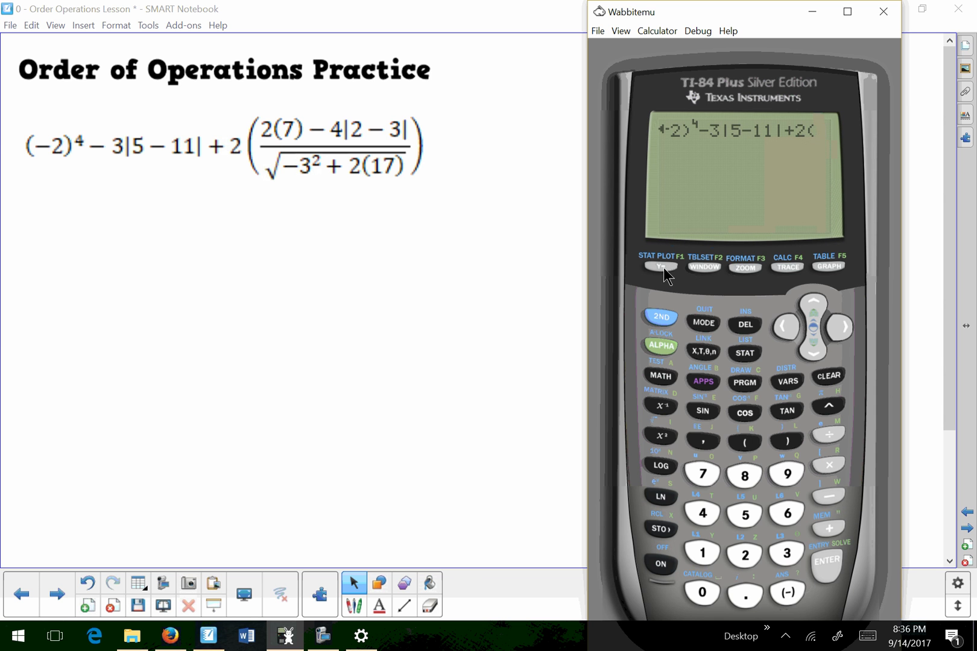
key("ctrl")
left_click(663, 268)
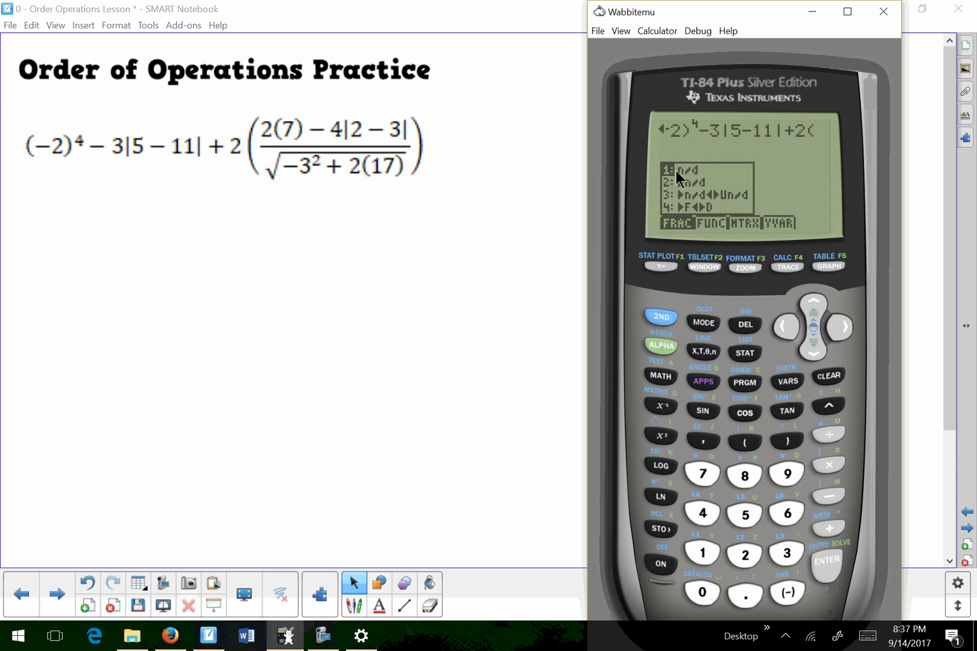
left_click(703, 551)
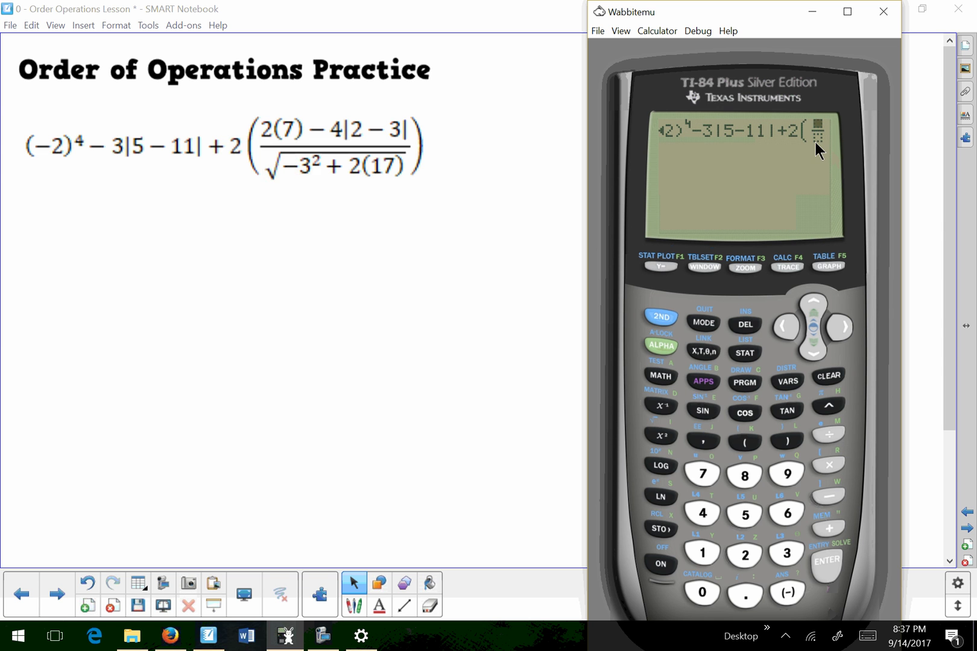
left_click(747, 555)
left_click(746, 443)
left_click(702, 475)
left_click(789, 442)
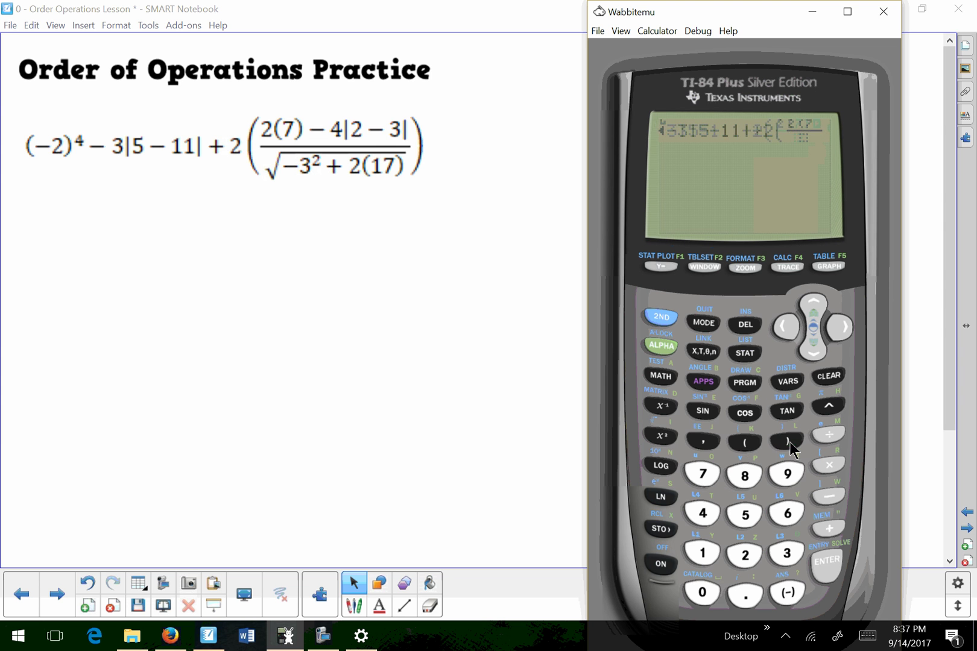
left_click(828, 499)
left_click(703, 513)
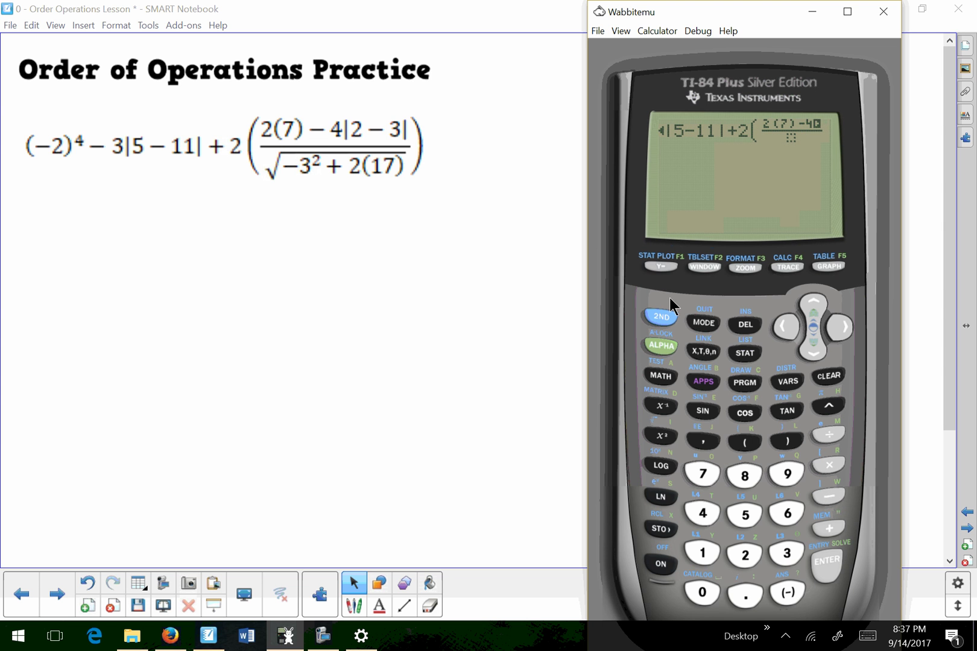
left_click(663, 316)
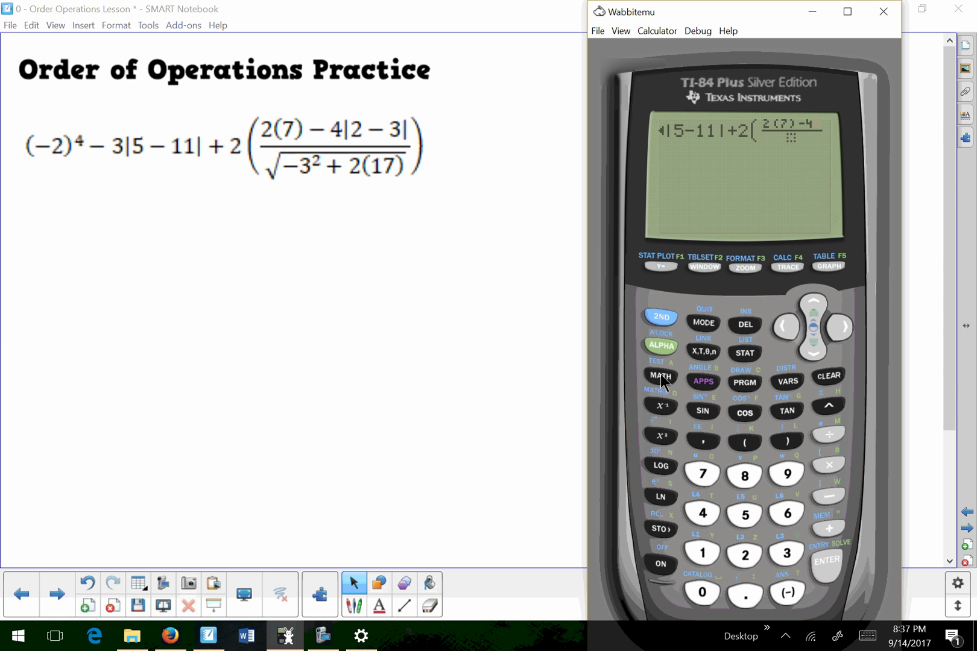
key("ctrl")
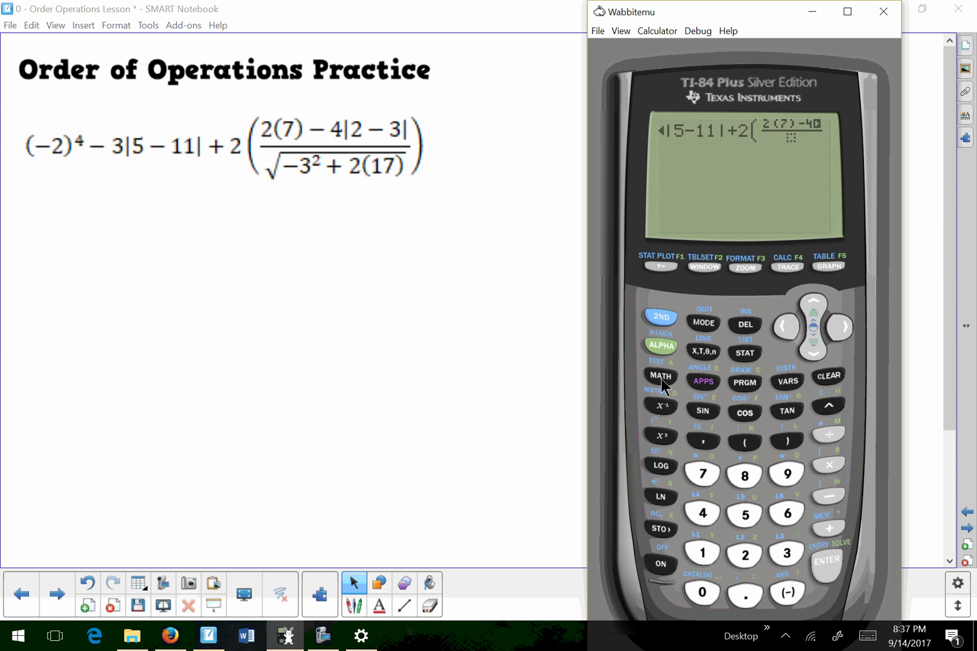
Insert abs( from MATH > NUM after 2(7)−4 and type 2 inside it.
left_click(661, 379)
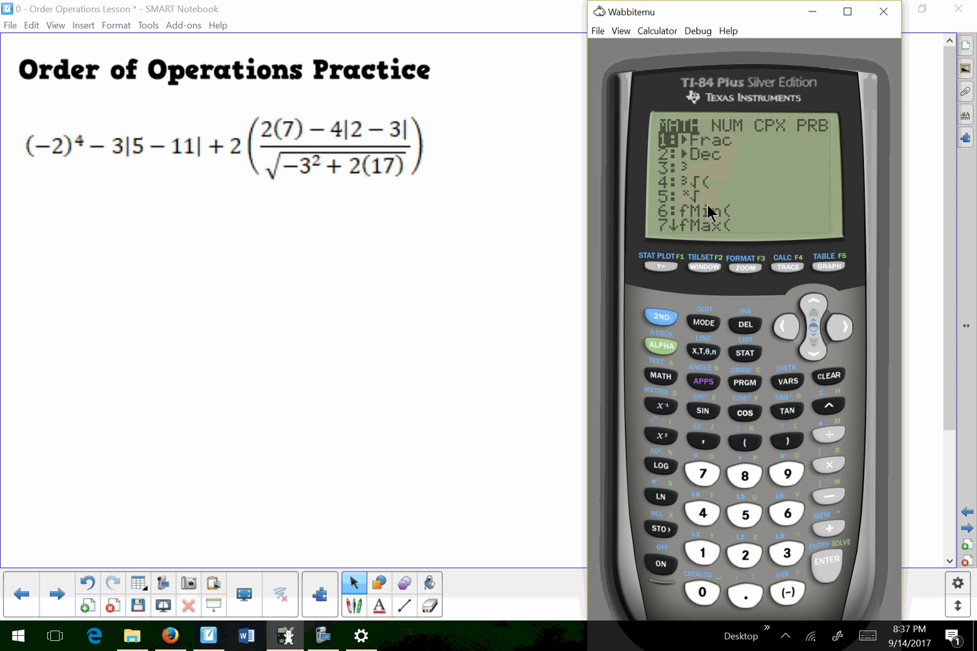
left_click(841, 329)
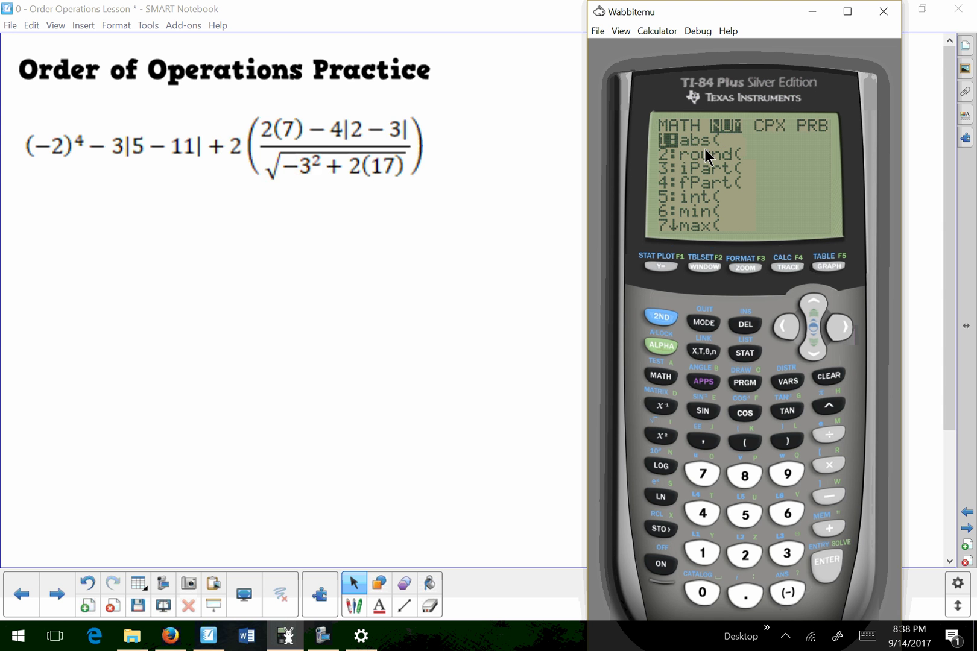
left_click(704, 550)
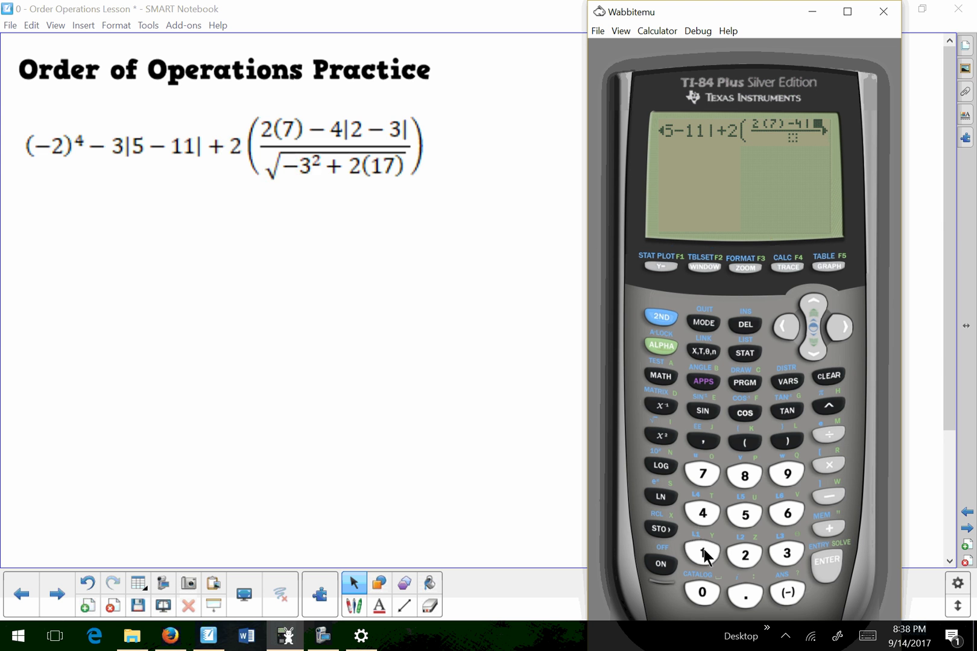
left_click(745, 556)
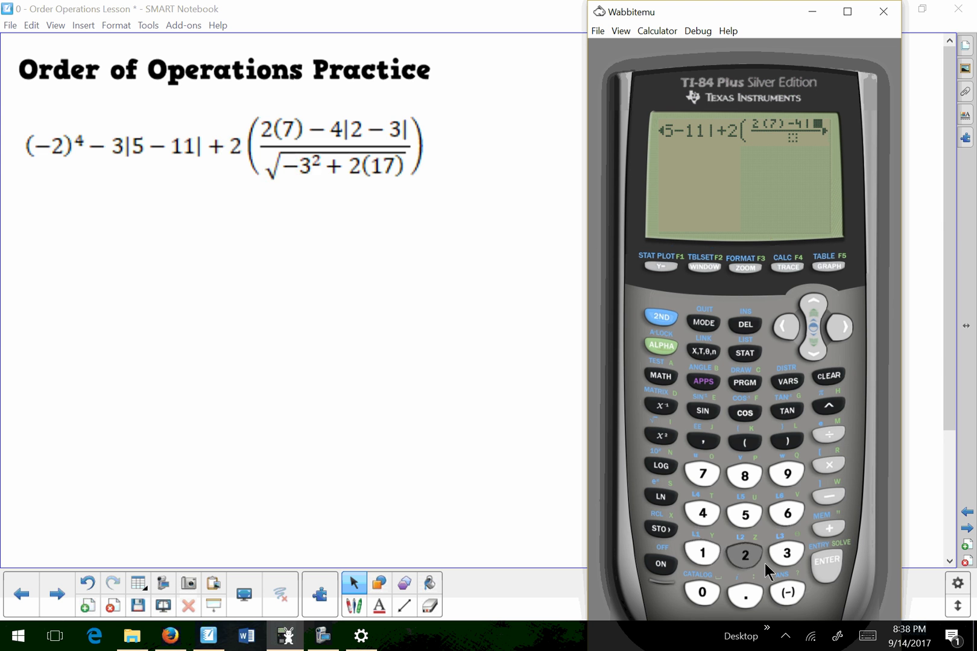
Complete |2−3| in the numerator and start a square root in the denominator.
left_click(786, 592)
left_click(779, 556)
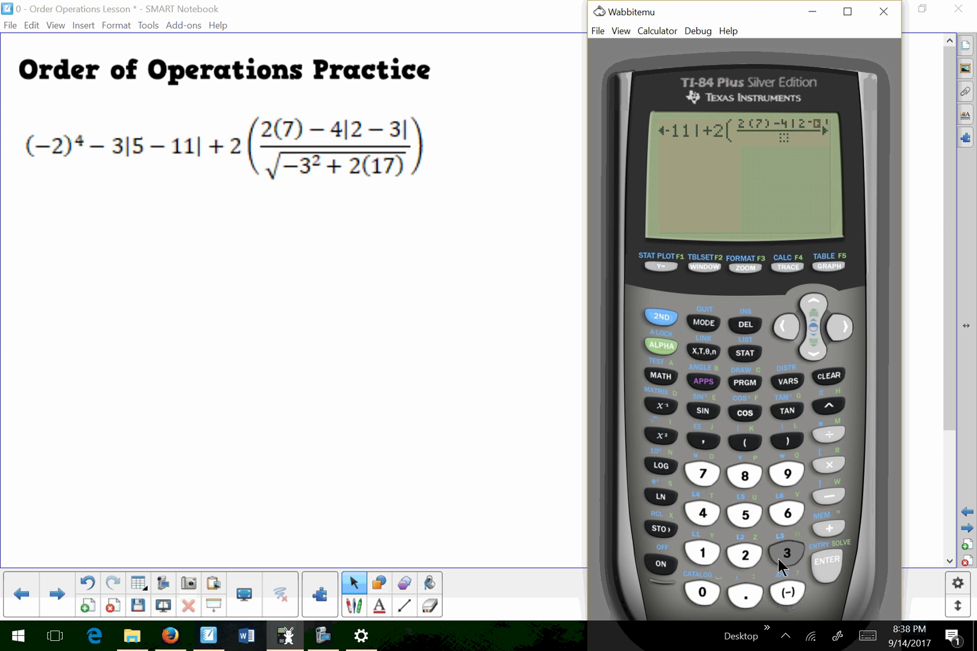
left_click(808, 349)
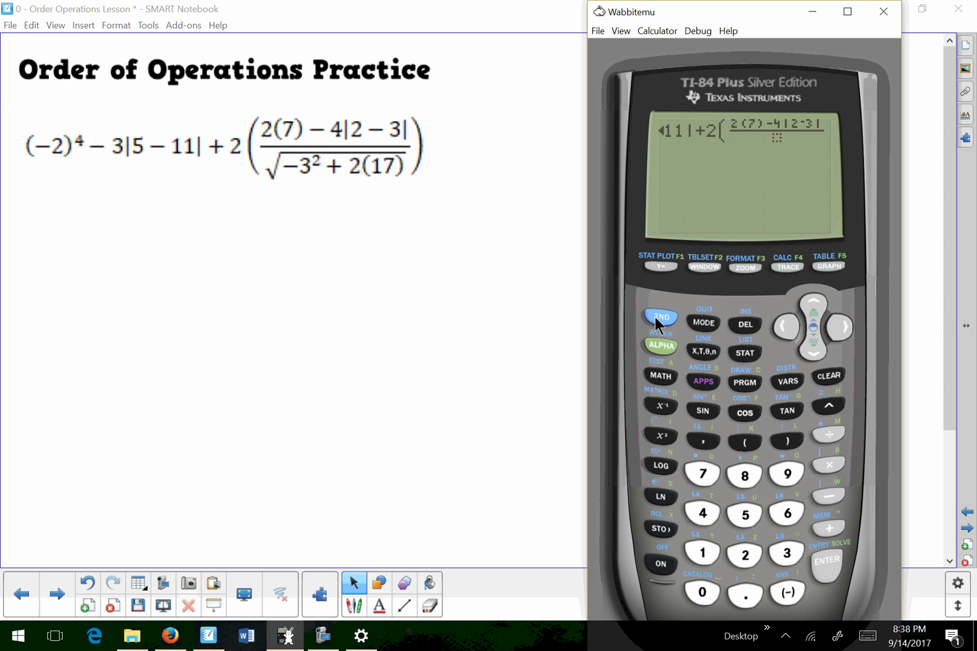
left_click(656, 433)
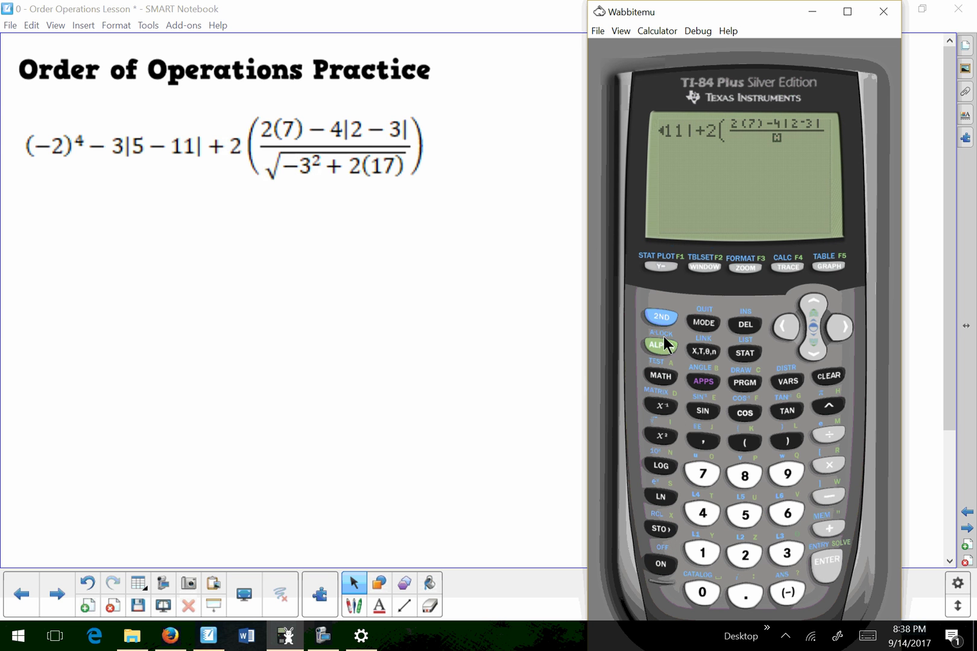
left_click(661, 316)
left_click(661, 445)
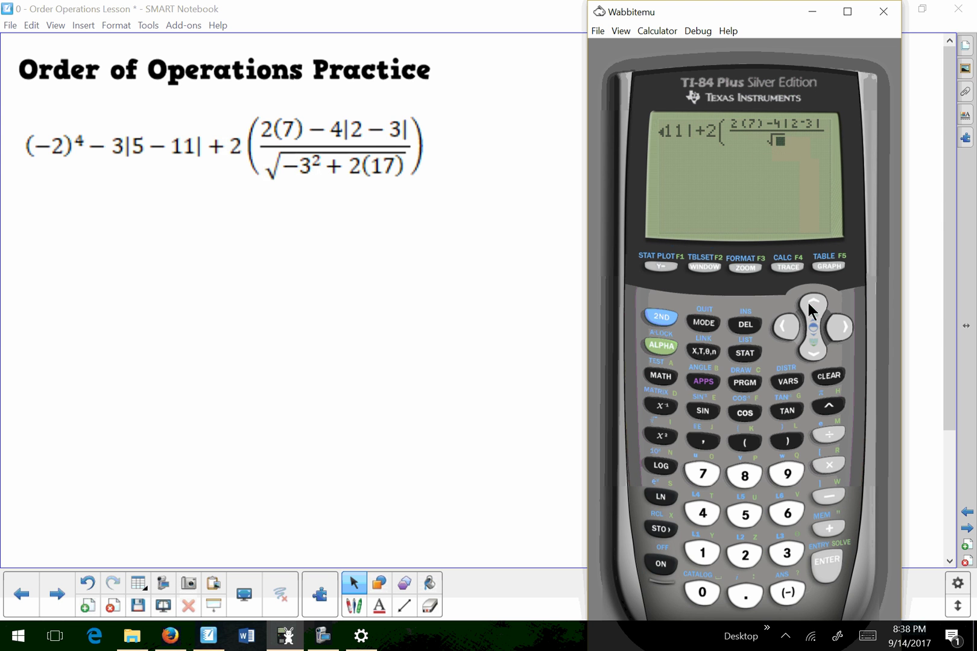
Fill the square root with −3²+2(17) and move out of the fraction.
left_click(786, 585)
left_click(784, 555)
left_click(660, 437)
left_click(829, 528)
left_click(746, 562)
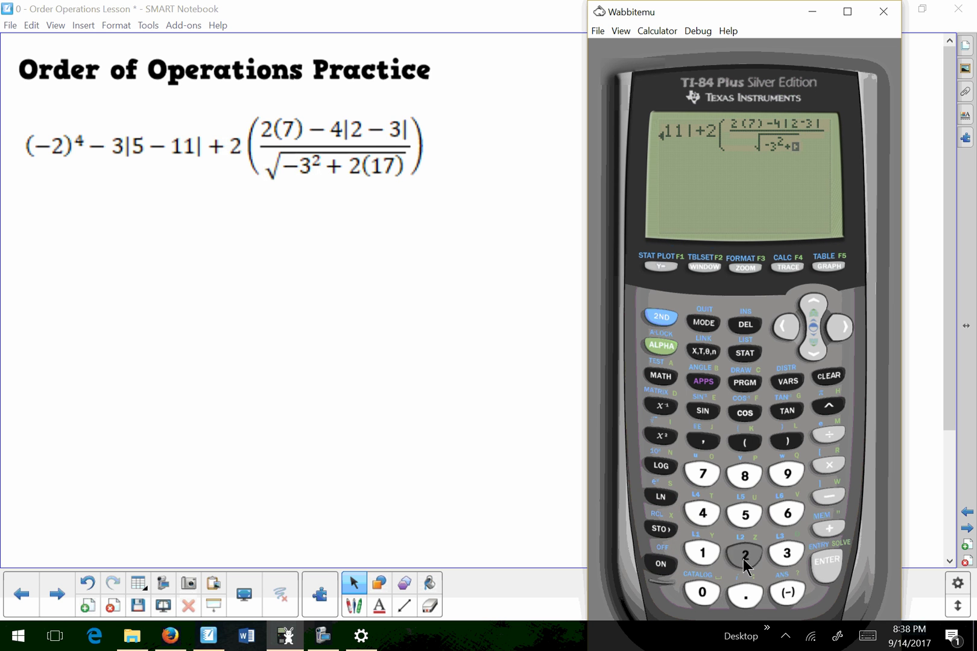
left_click(740, 440)
left_click(700, 552)
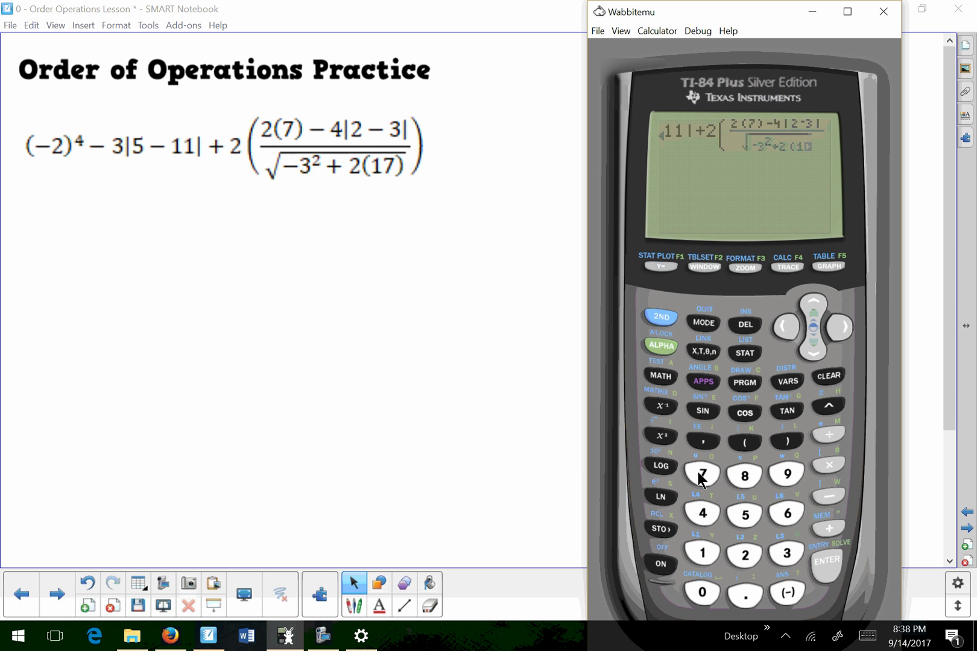
left_click(788, 438)
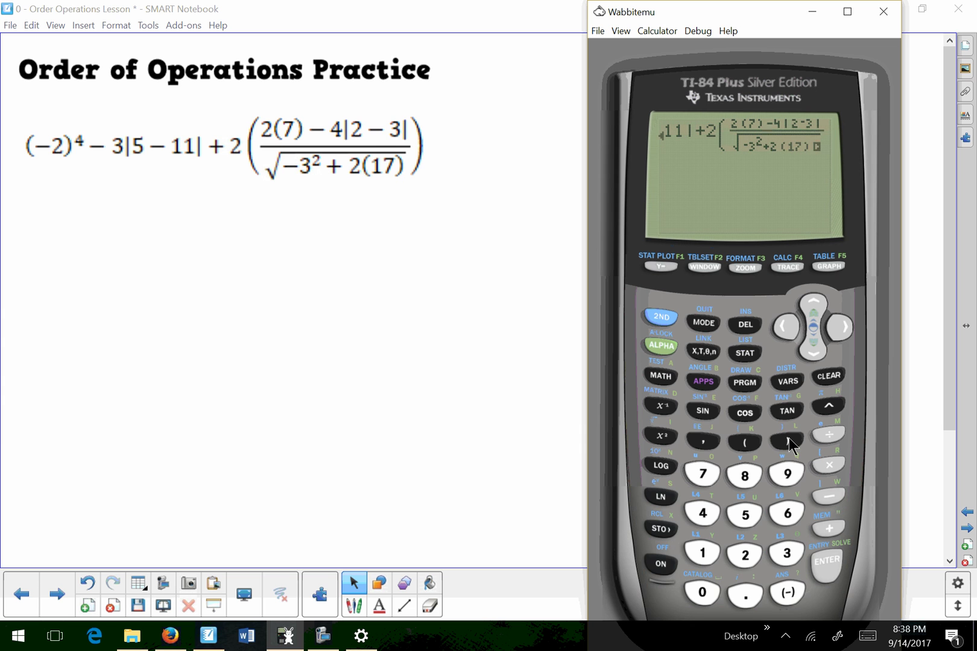
left_click(844, 330)
left_click(842, 329)
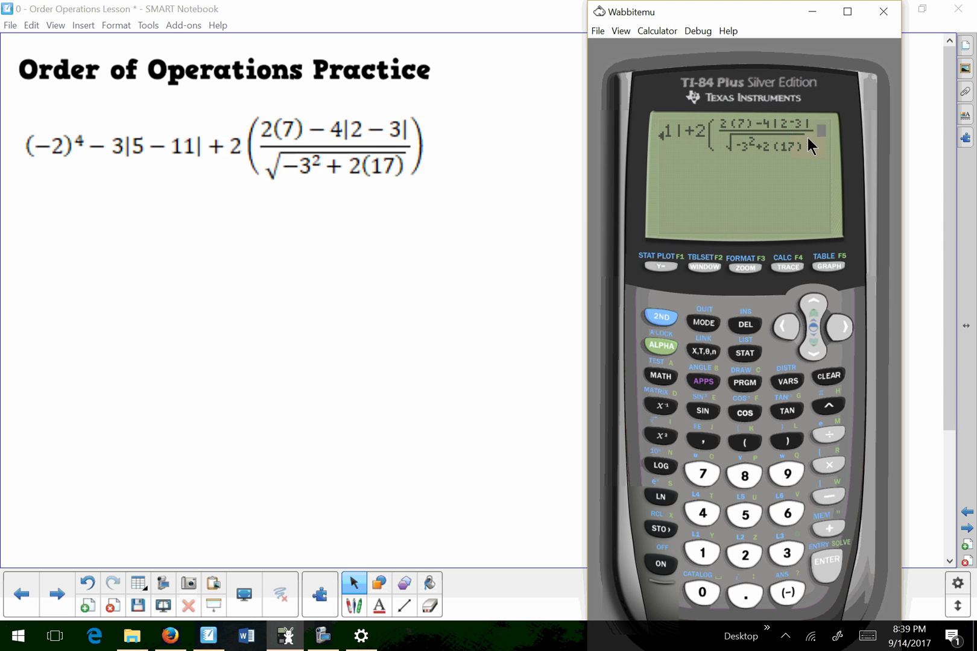
left_click(789, 441)
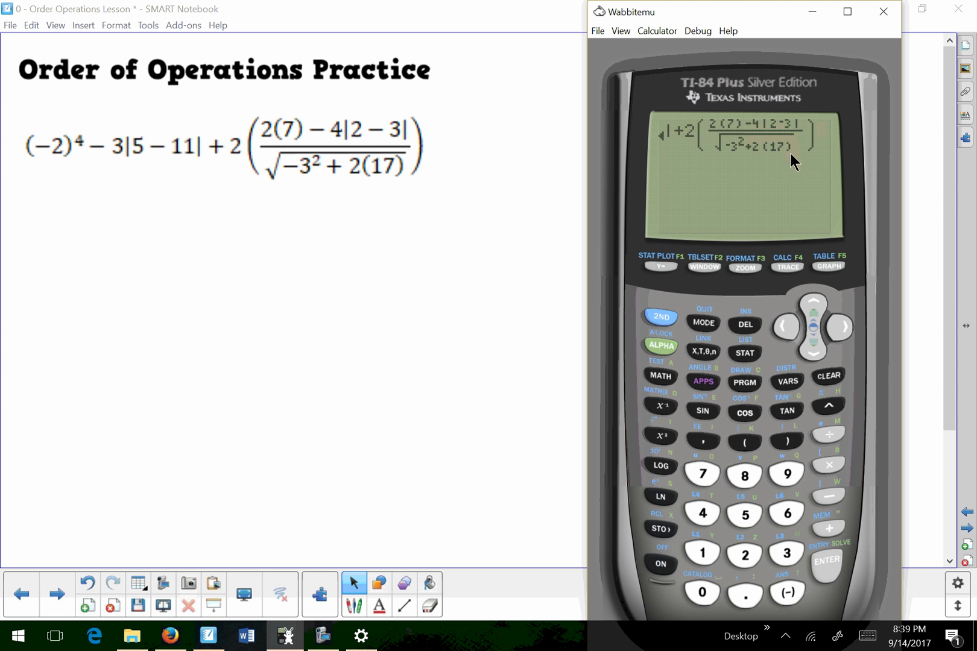
left_click(783, 337)
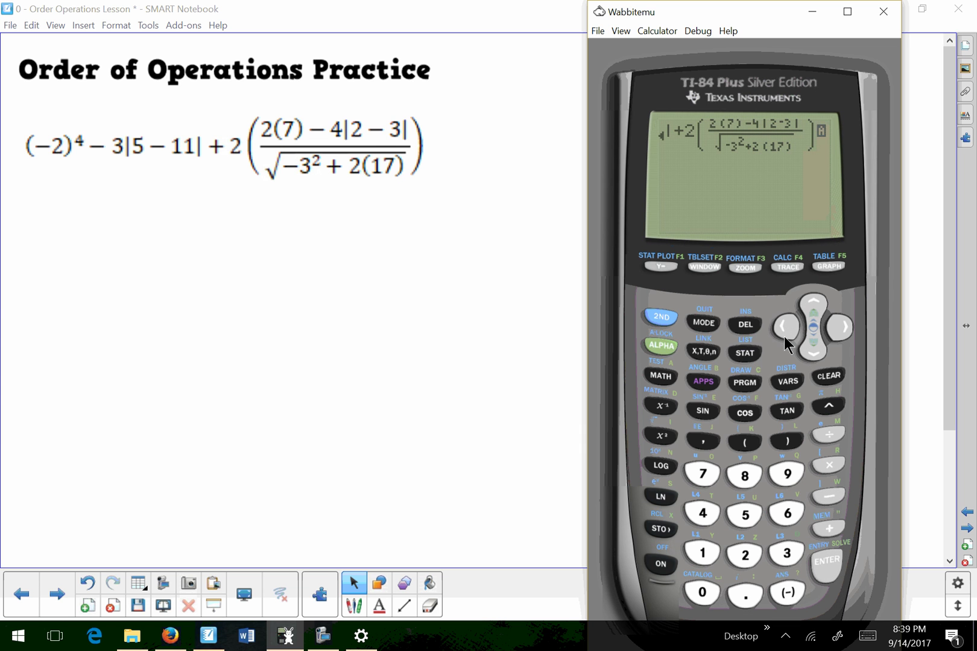
left_click(784, 337)
left_click(783, 336)
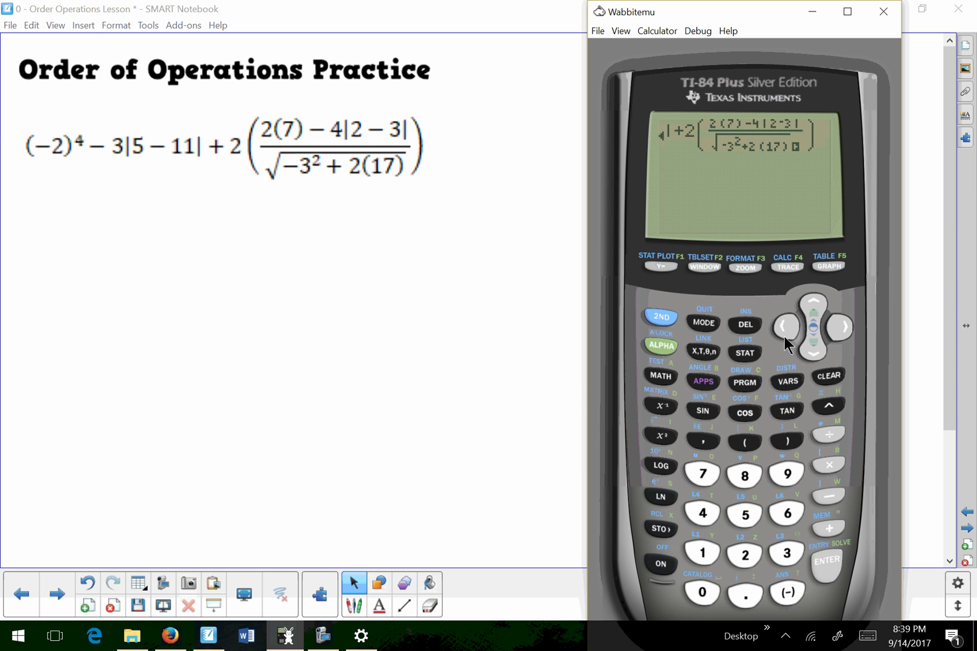
left_click(812, 301)
left_click(784, 330)
left_click(782, 331)
left_click(783, 331)
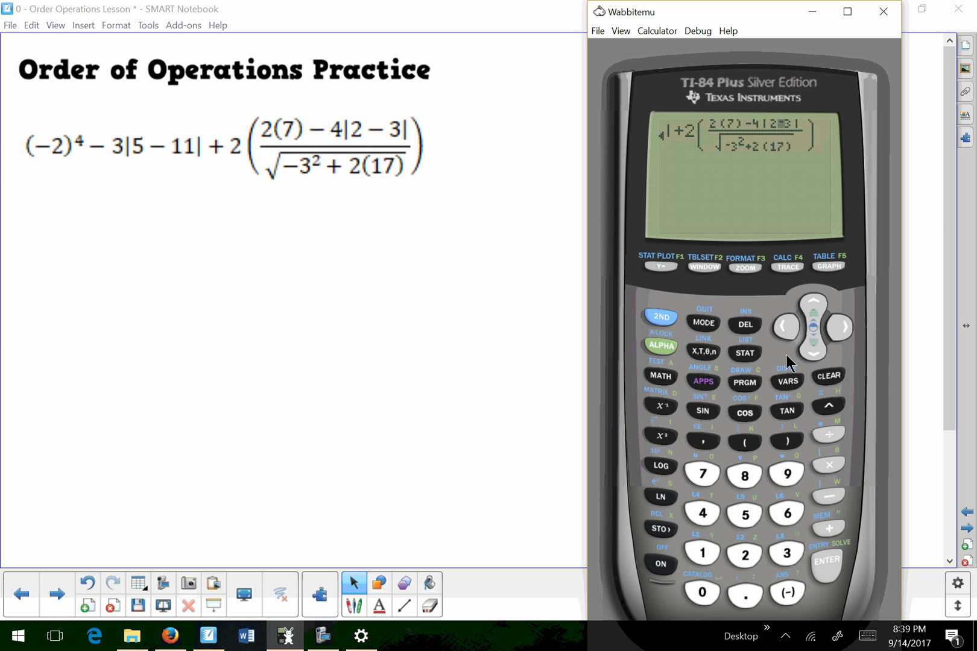
left_click(828, 495)
Change the sign before 3² to minus, evaluate, and choose Goto on the ERR:SYNTAX screen.
left_click(813, 349)
left_click(826, 498)
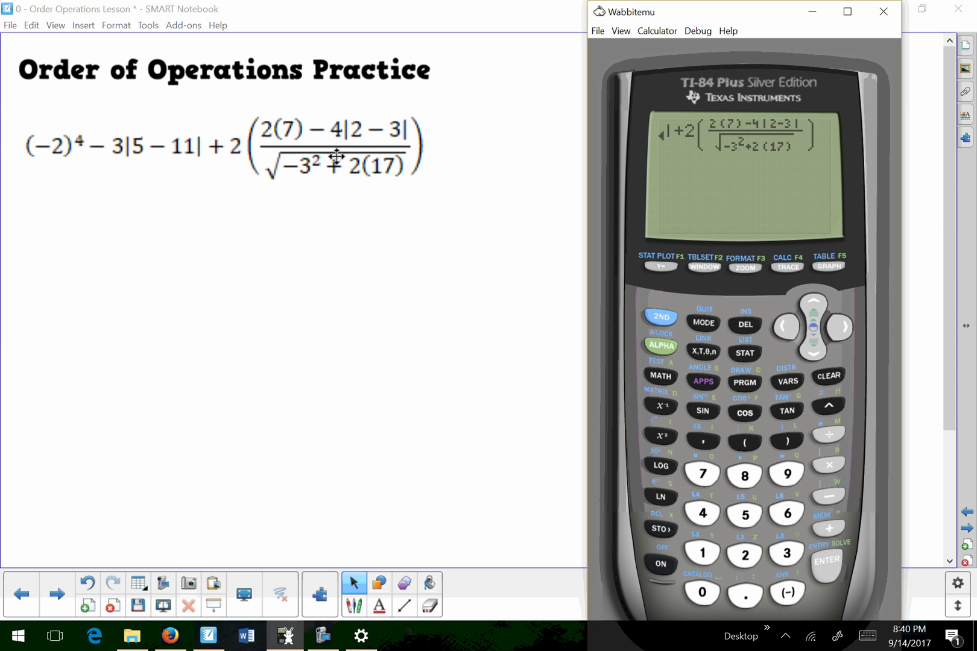
left_click(827, 568)
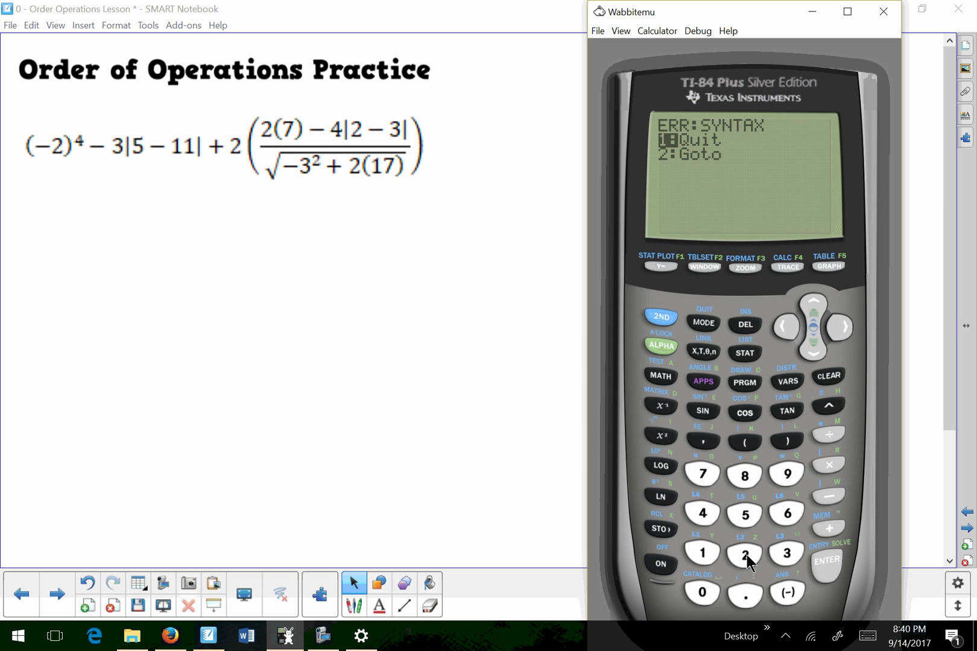
left_click(813, 350)
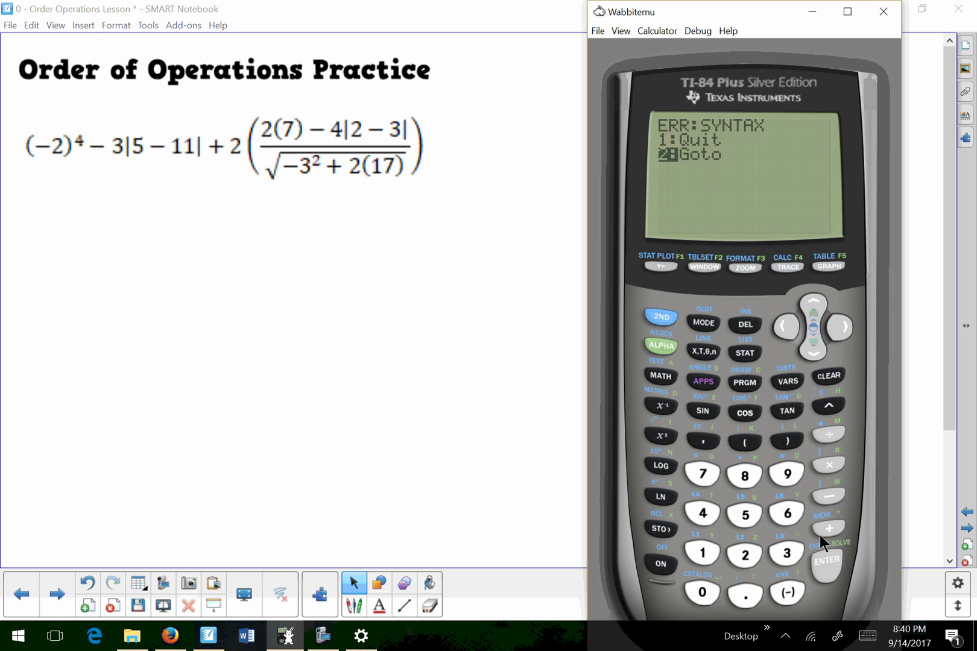
Jump to the error, enter −3 under the square root, and evaluate to get 2.
left_click(828, 569)
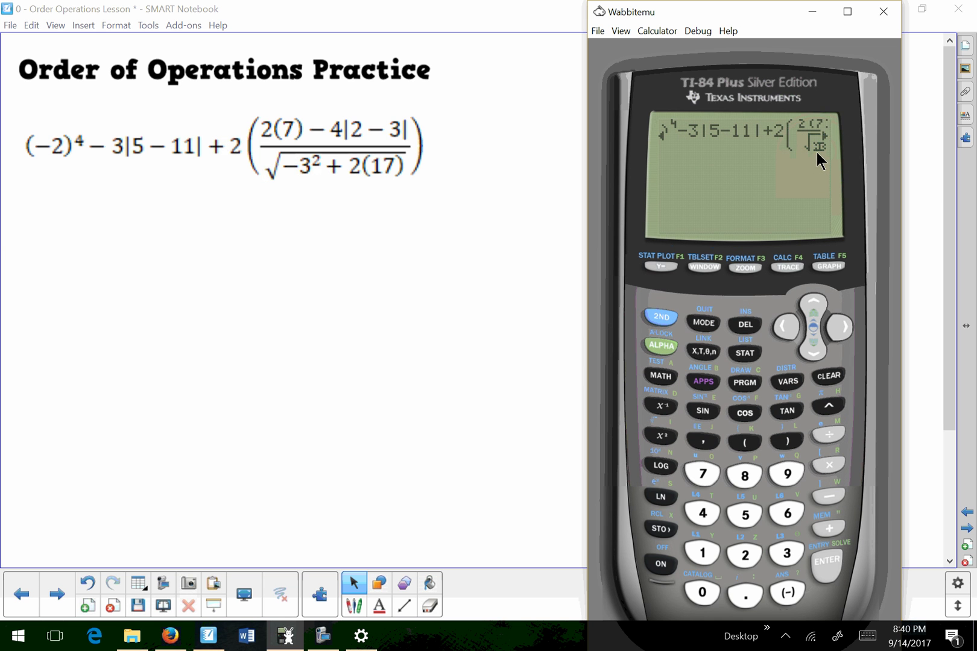
key("ctrl")
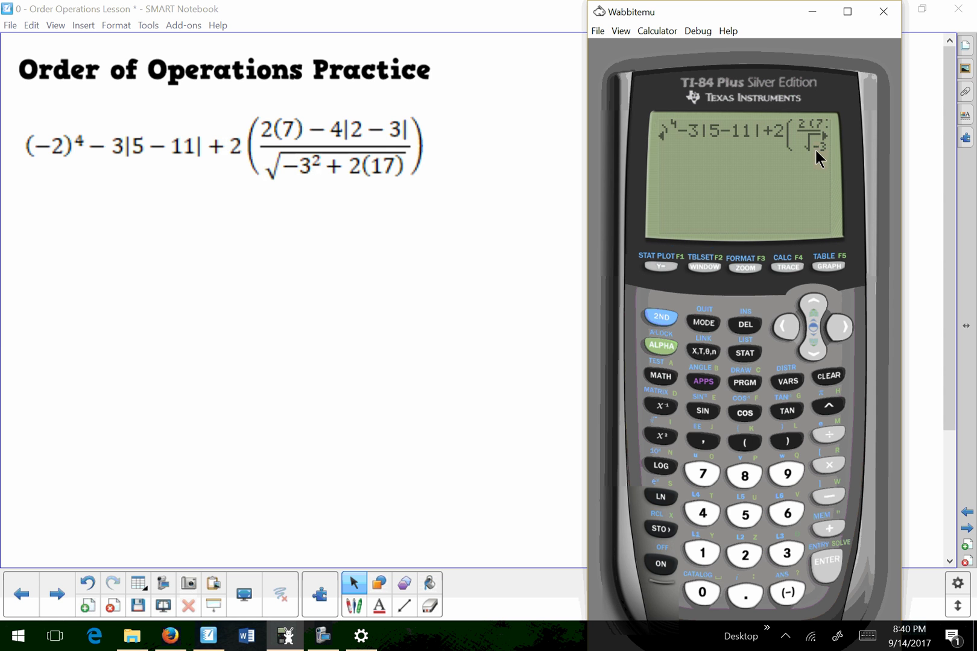
left_click(784, 596)
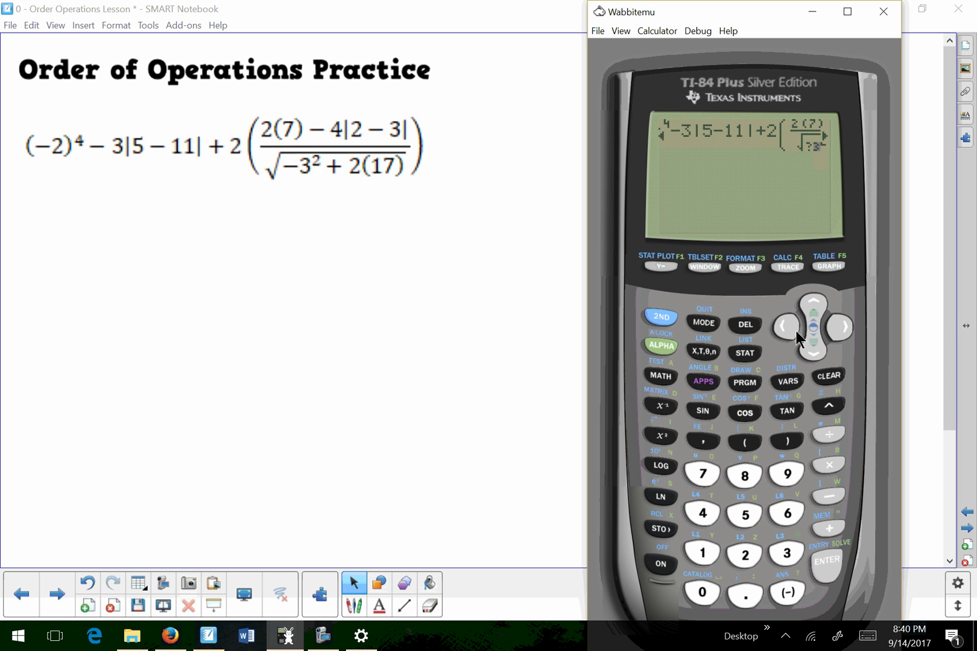
left_click(785, 594)
left_click(785, 553)
left_click(825, 565)
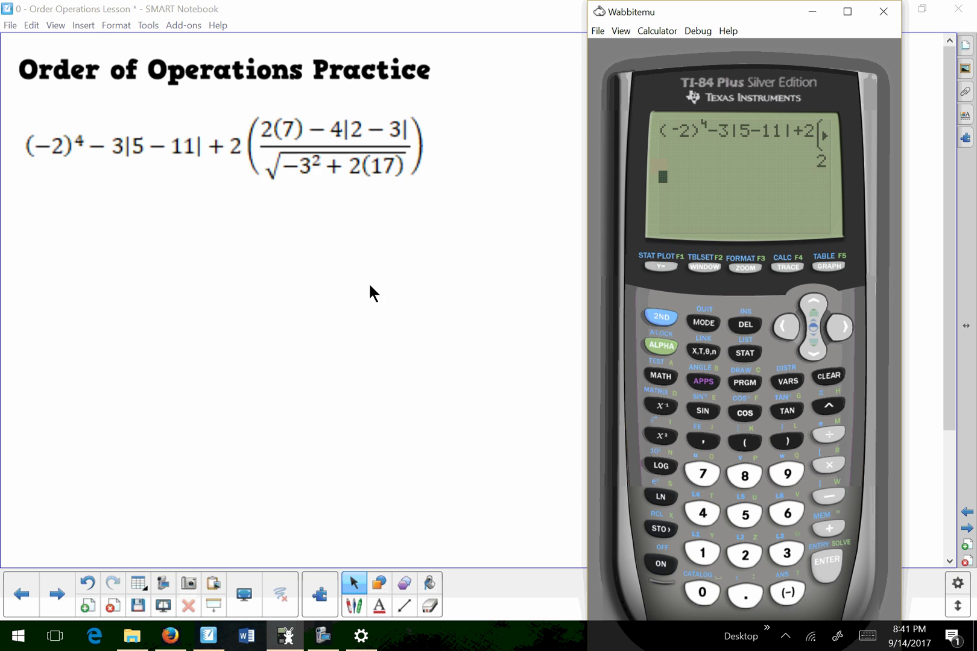
Advance SMART Notebook to the next practice expression and clear the calculator home screen.
left_click(57, 597)
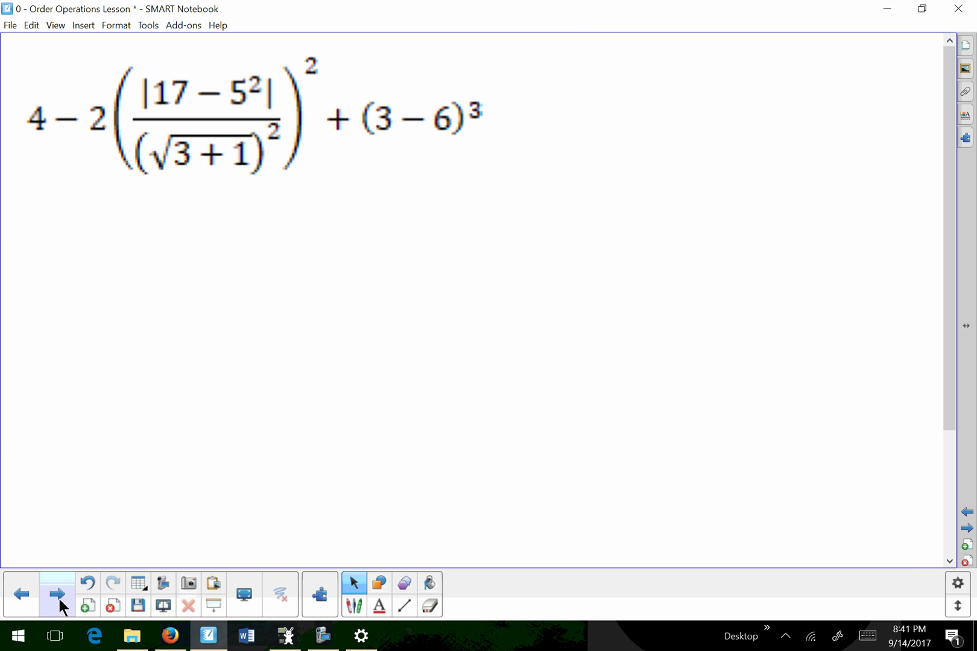
left_click(287, 636)
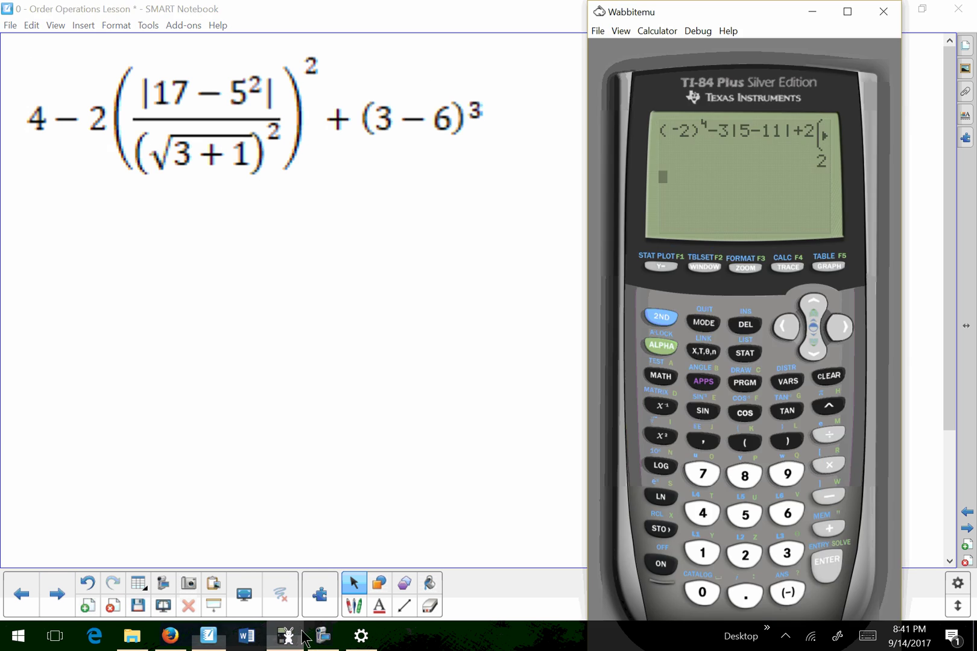
left_click(836, 379)
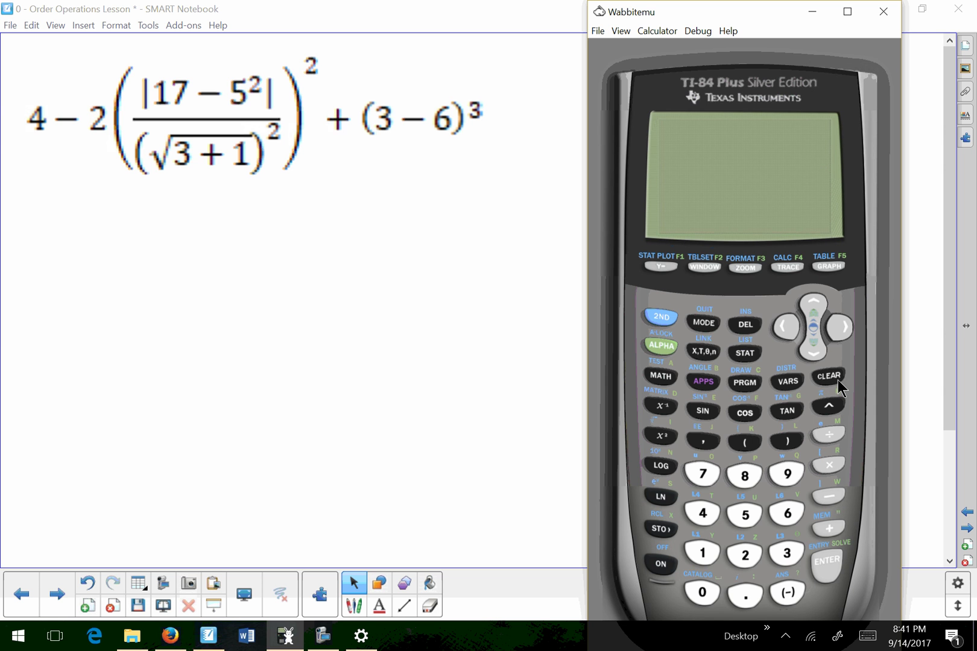
Start the expression with 4−2( and insert a stacked n/d fraction template.
left_click(702, 514)
left_click(828, 499)
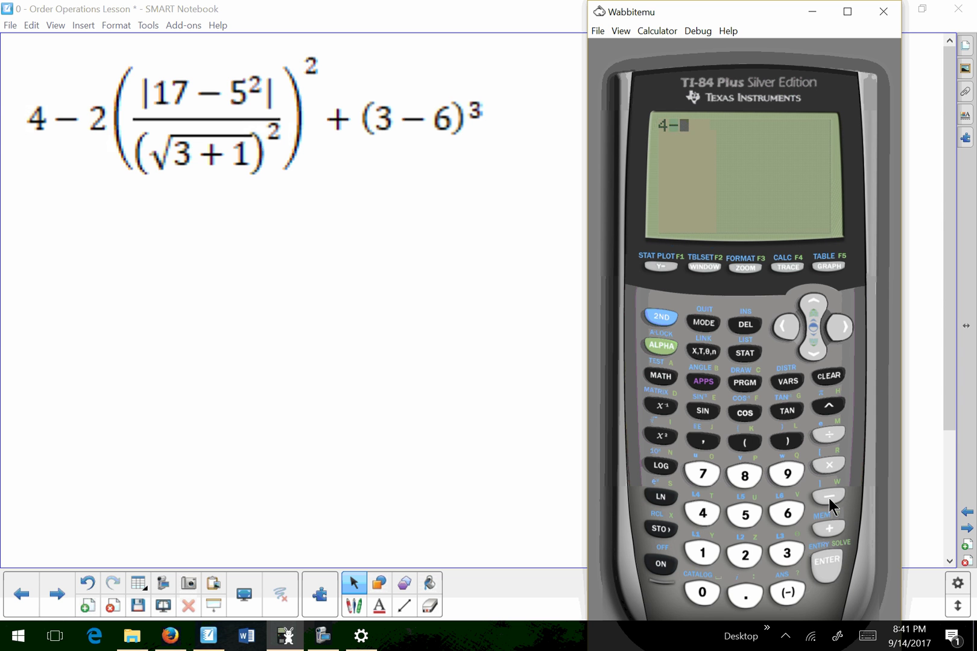
left_click(746, 555)
left_click(740, 444)
left_click(659, 345)
left_click(662, 267)
left_click(836, 570)
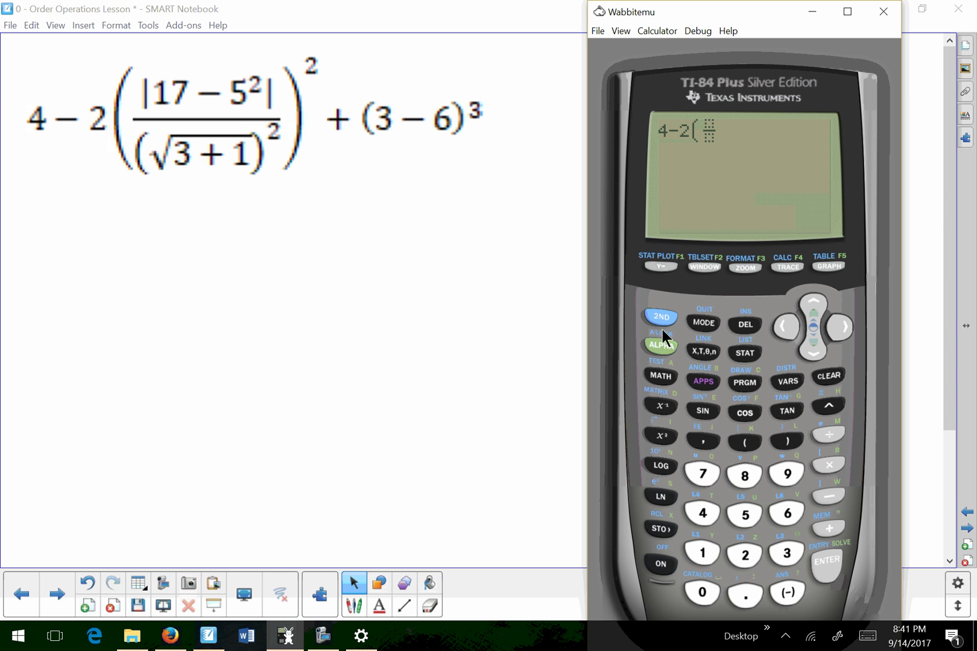
Fill the fraction's numerator with |17−5²| using MATH > NUM > abs(.
left_click(659, 378)
left_click(836, 329)
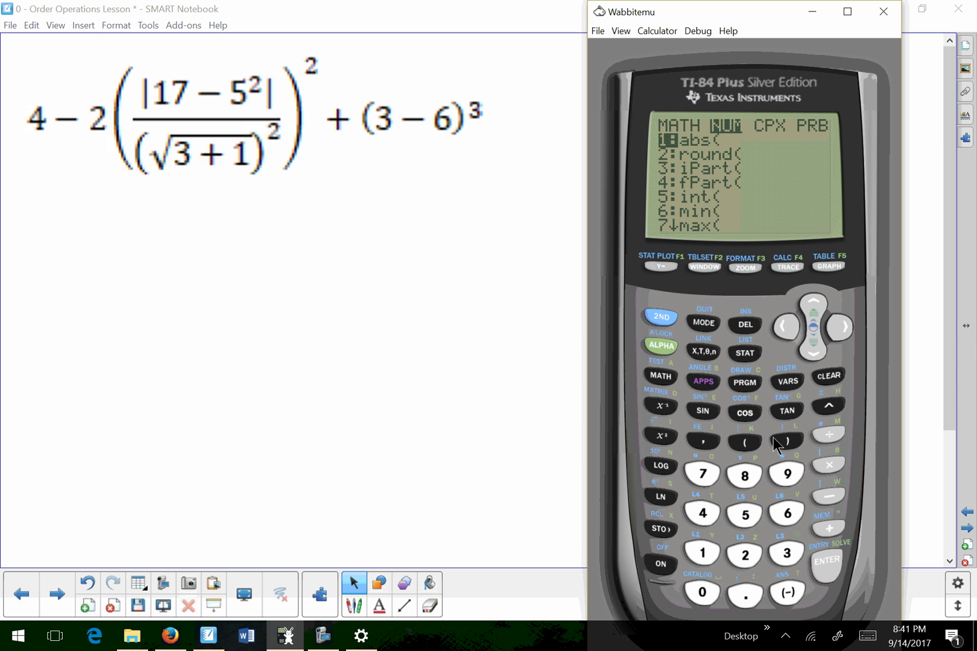
left_click(704, 552)
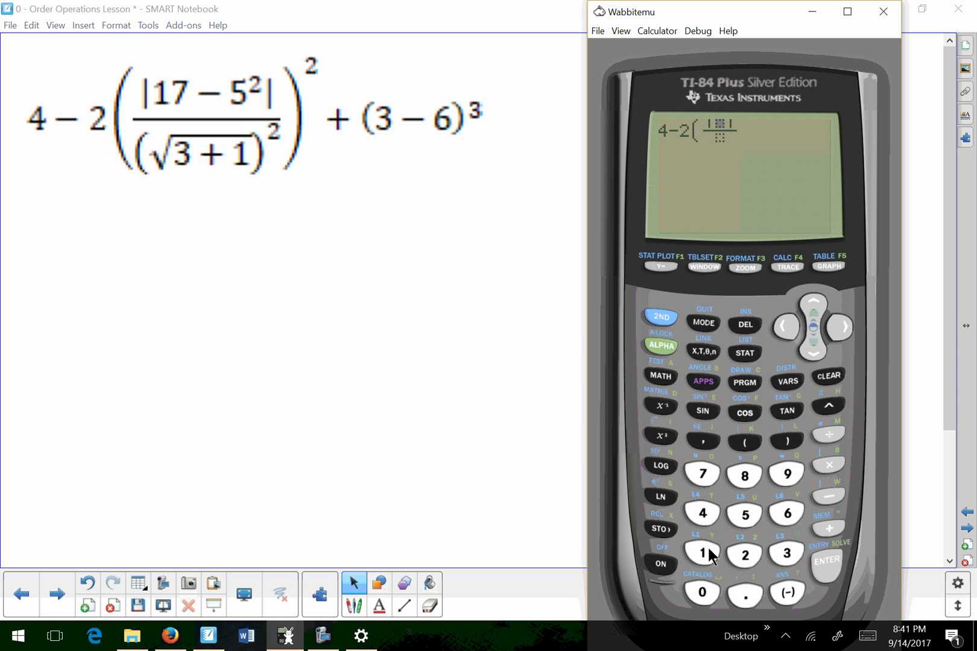
left_click(706, 548)
left_click(700, 476)
left_click(829, 497)
left_click(745, 516)
left_click(661, 438)
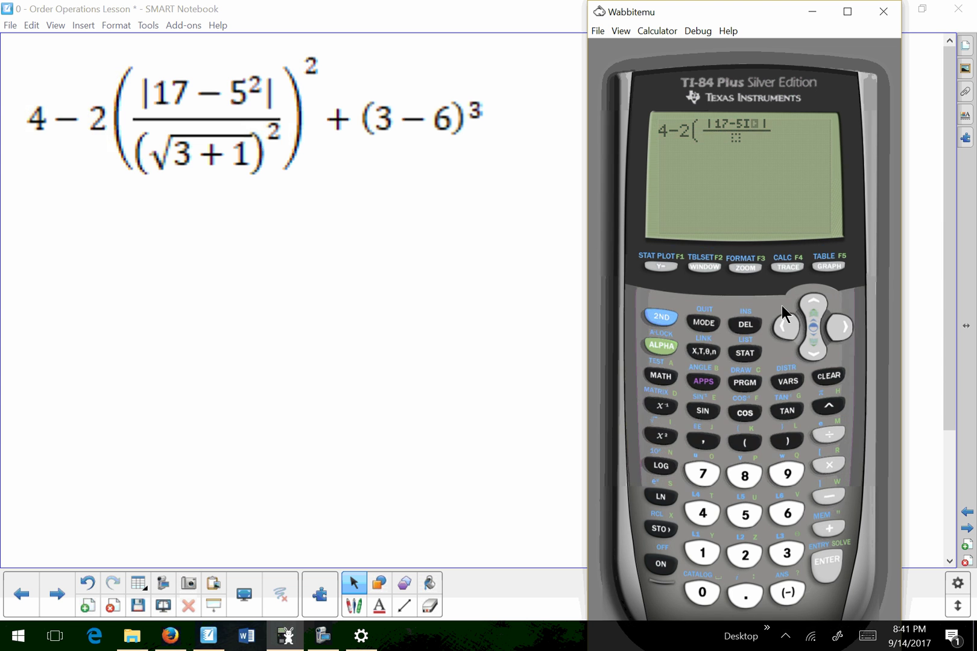
left_click(783, 325)
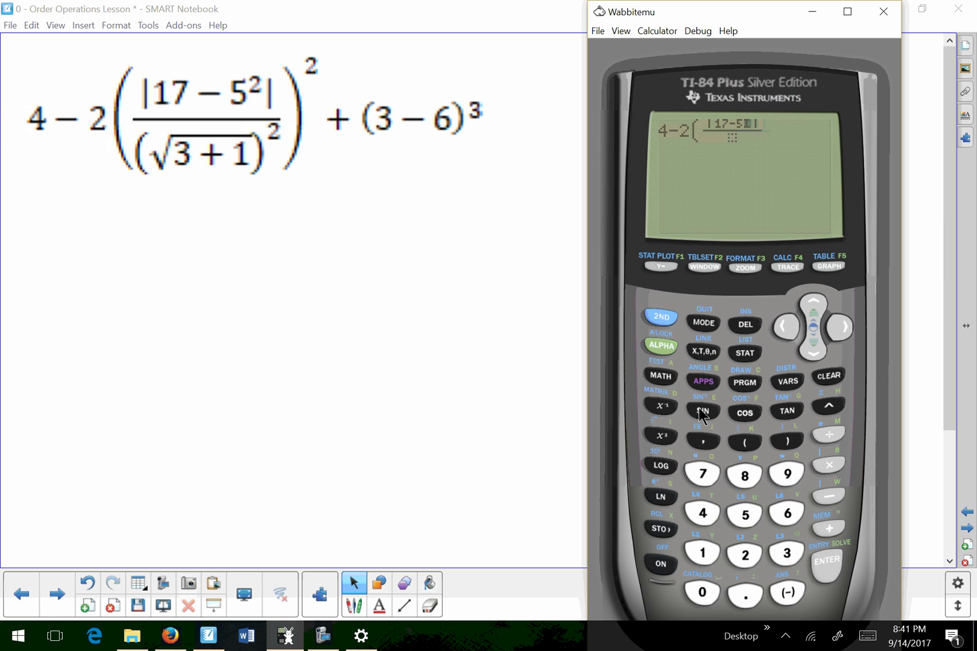
left_click(662, 437)
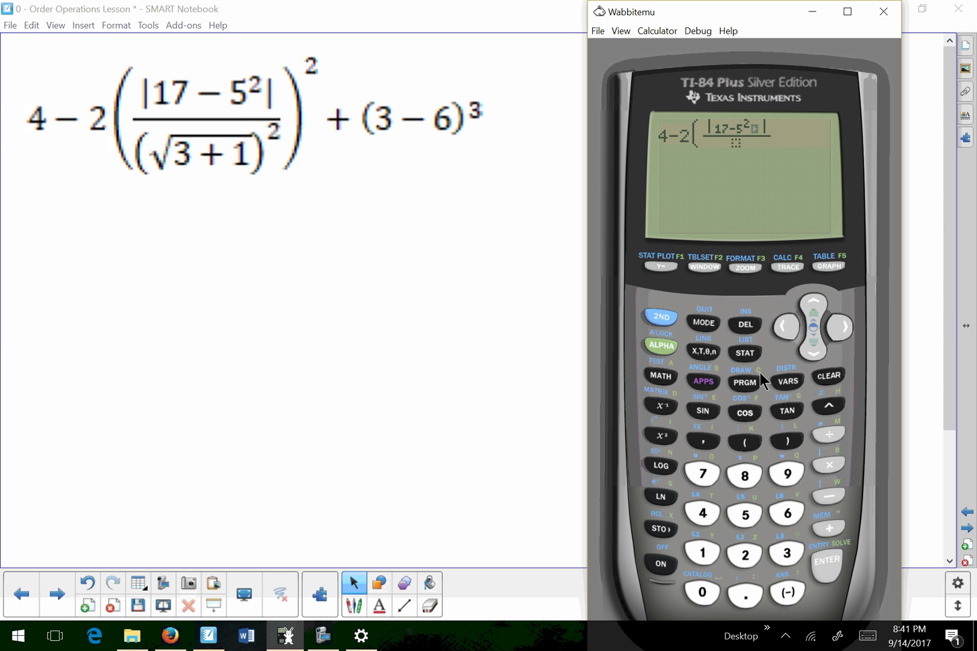
left_click(837, 328)
Enter (√3+1 in the fraction's denominator.
left_click(818, 351)
left_click(743, 441)
left_click(660, 317)
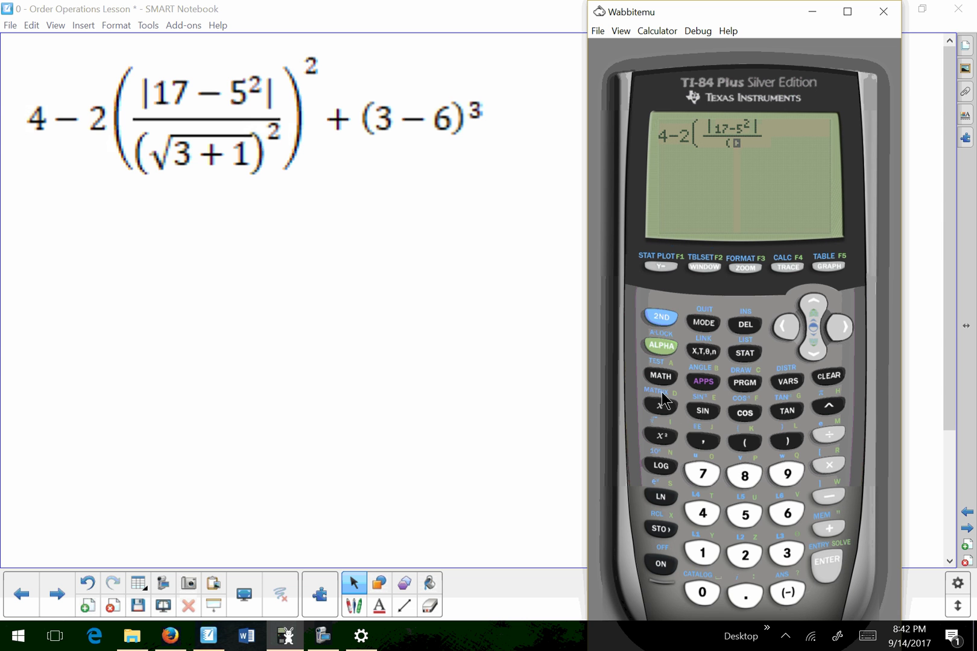
left_click(661, 439)
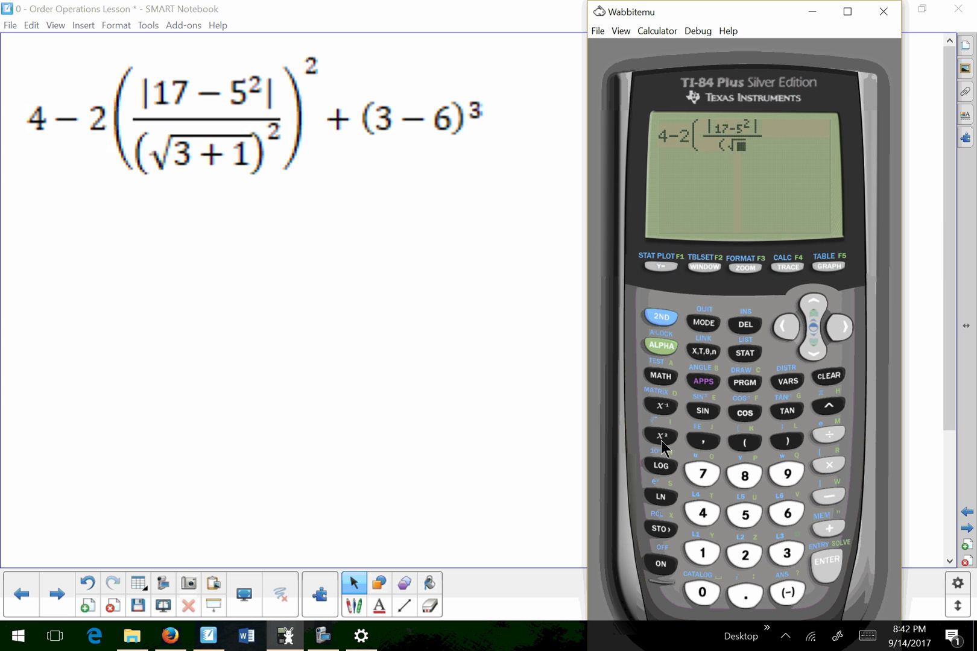
left_click(789, 552)
left_click(830, 527)
left_click(702, 553)
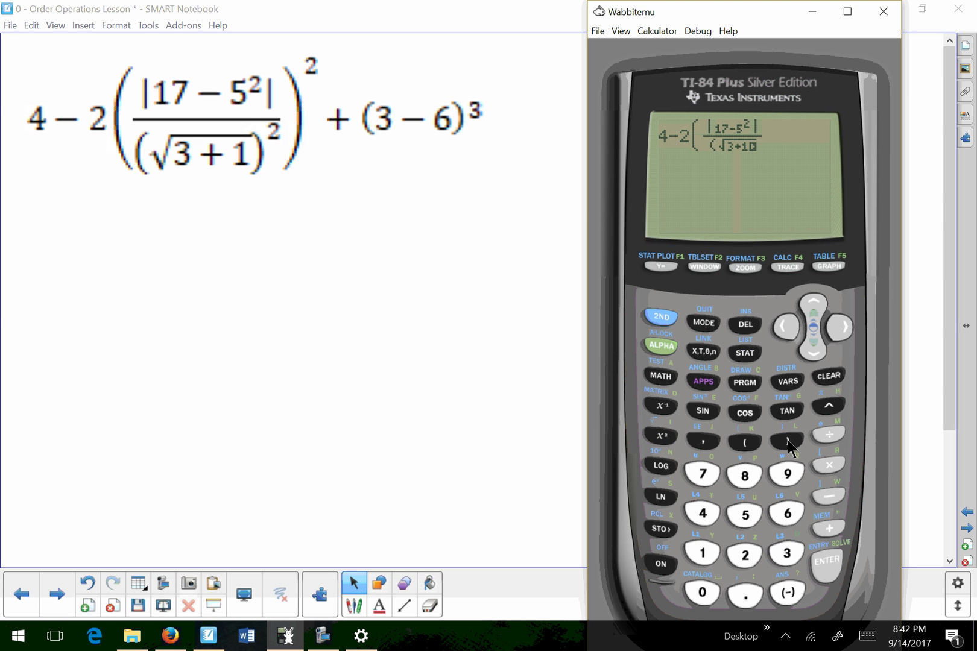
Close and square the denominator, then close and square the parenthesized fraction.
left_click(838, 327)
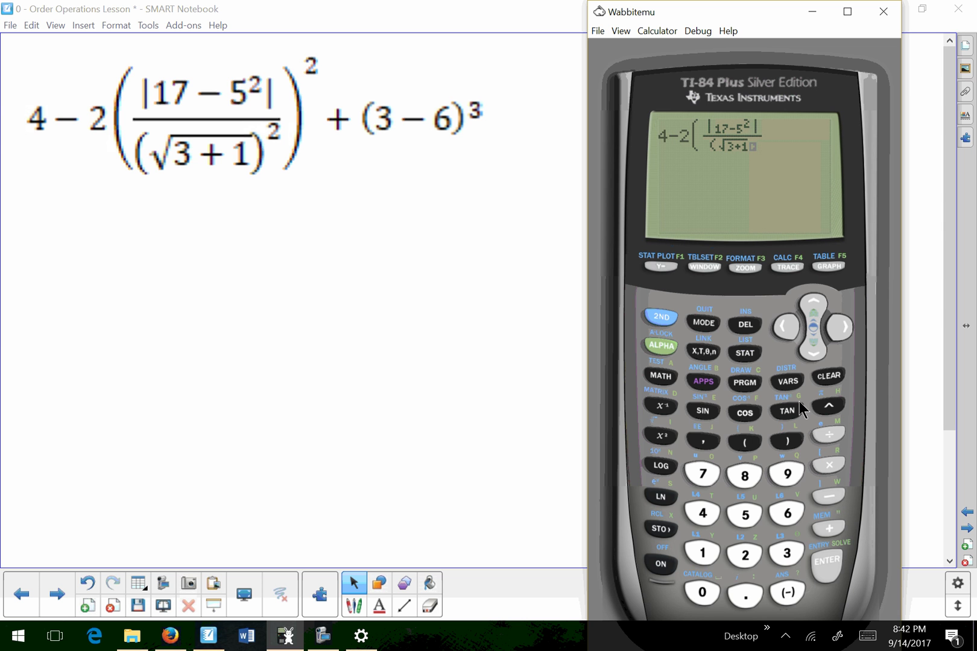
left_click(782, 442)
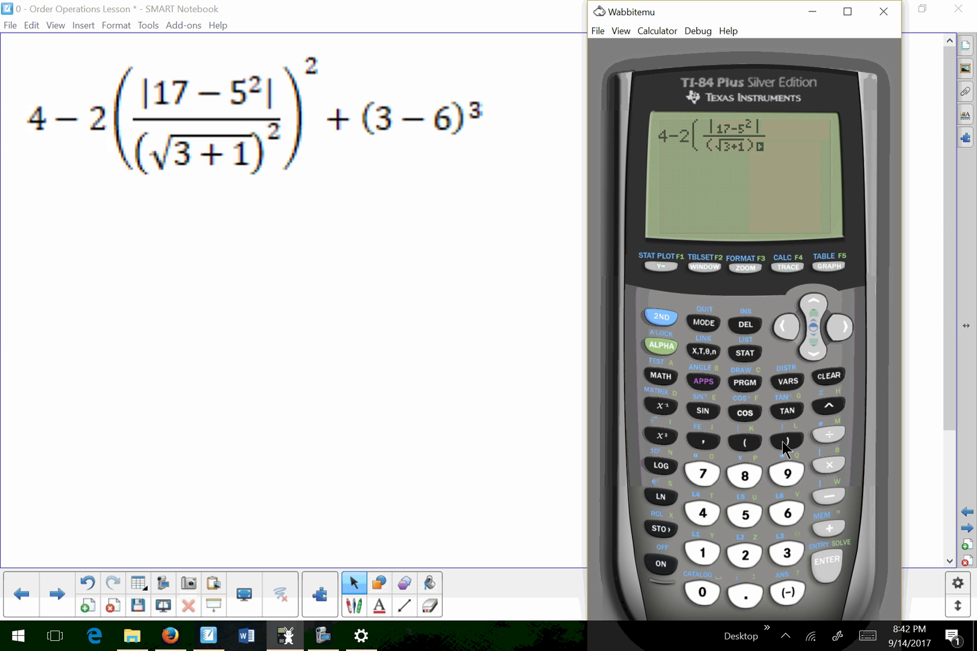
left_click(661, 437)
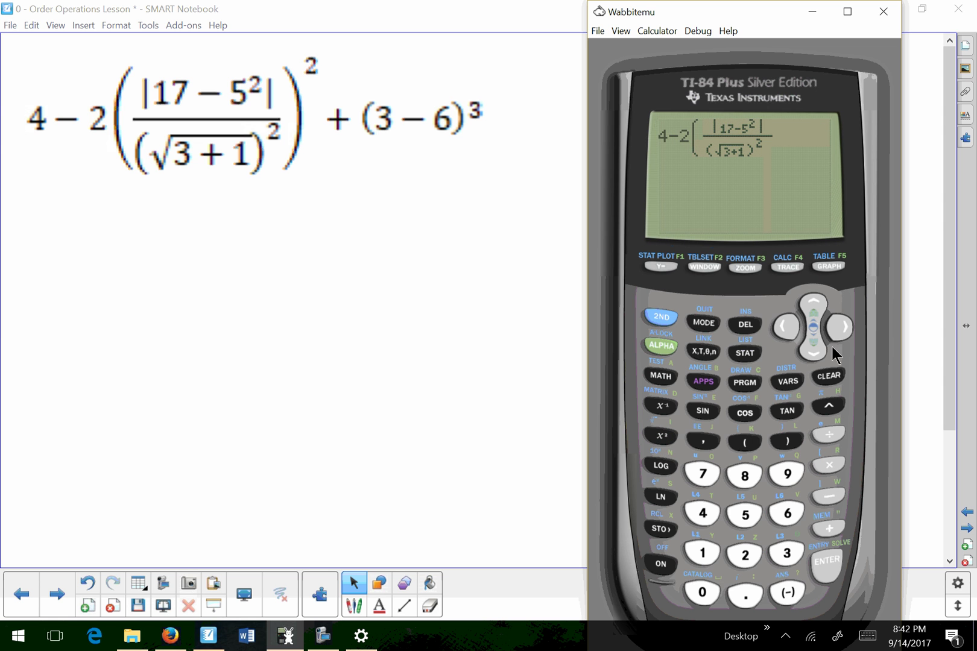
left_click(841, 327)
left_click(783, 443)
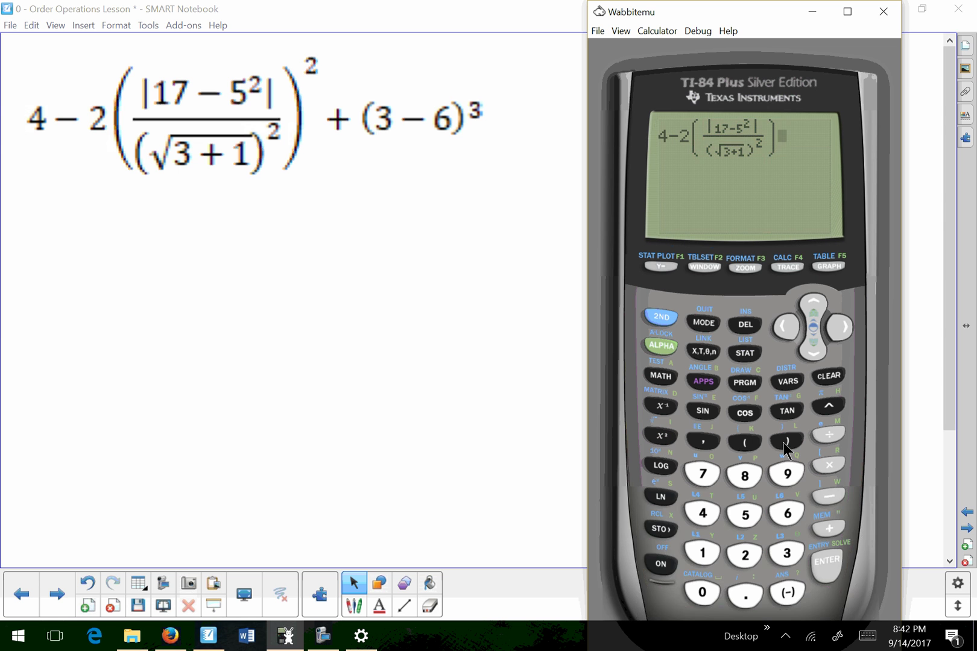
left_click(661, 438)
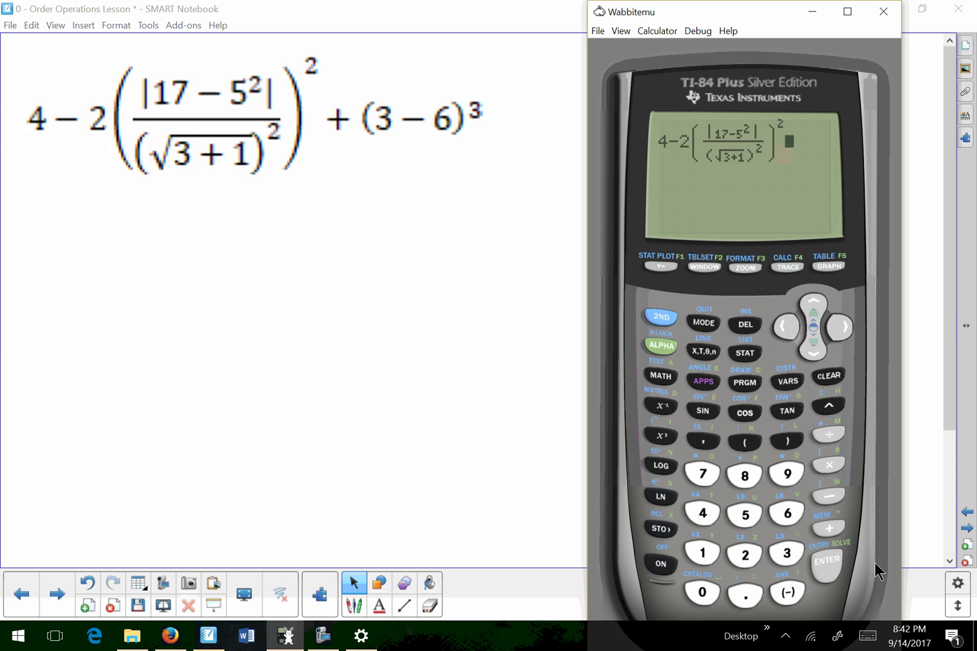
Append +(3−6) raised to a power to finish the expression.
left_click(833, 528)
left_click(746, 443)
left_click(785, 554)
left_click(832, 491)
left_click(782, 512)
left_click(787, 441)
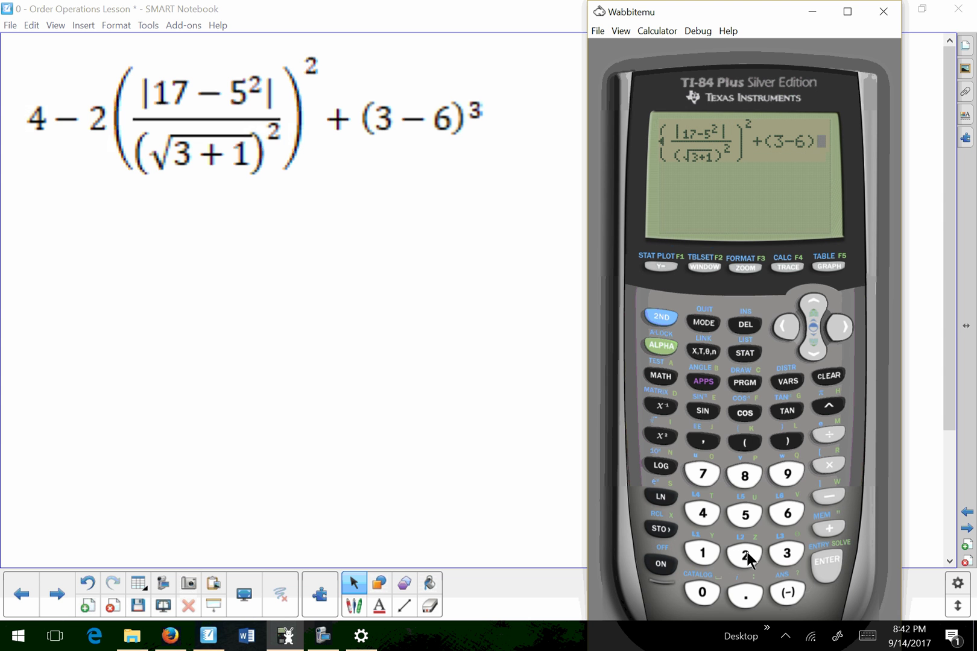
left_click(660, 435)
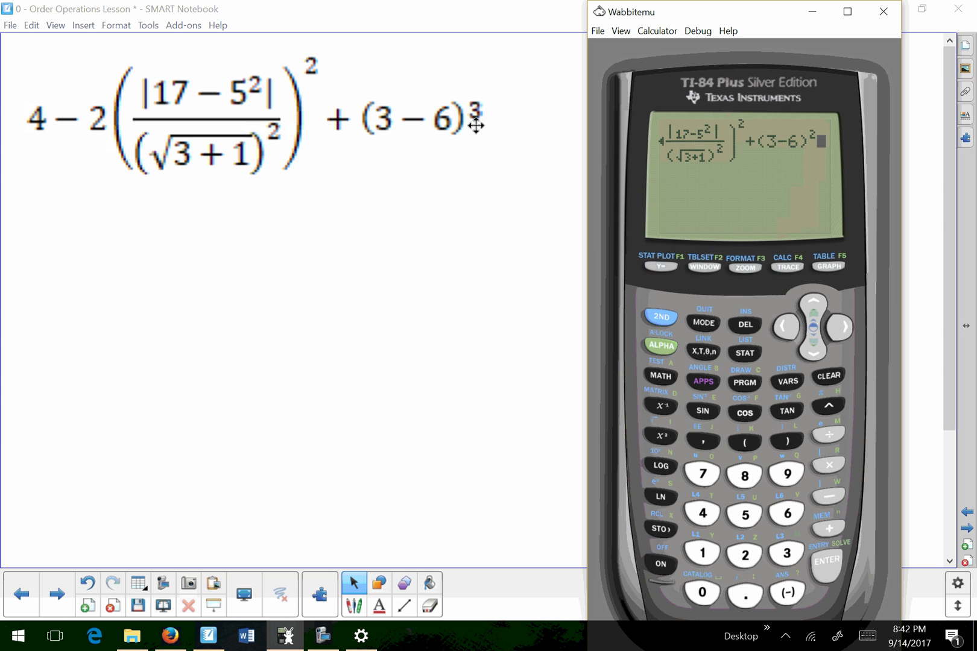
Evaluate the expression to 5, then recall it from history onto the entry line.
left_click(833, 563)
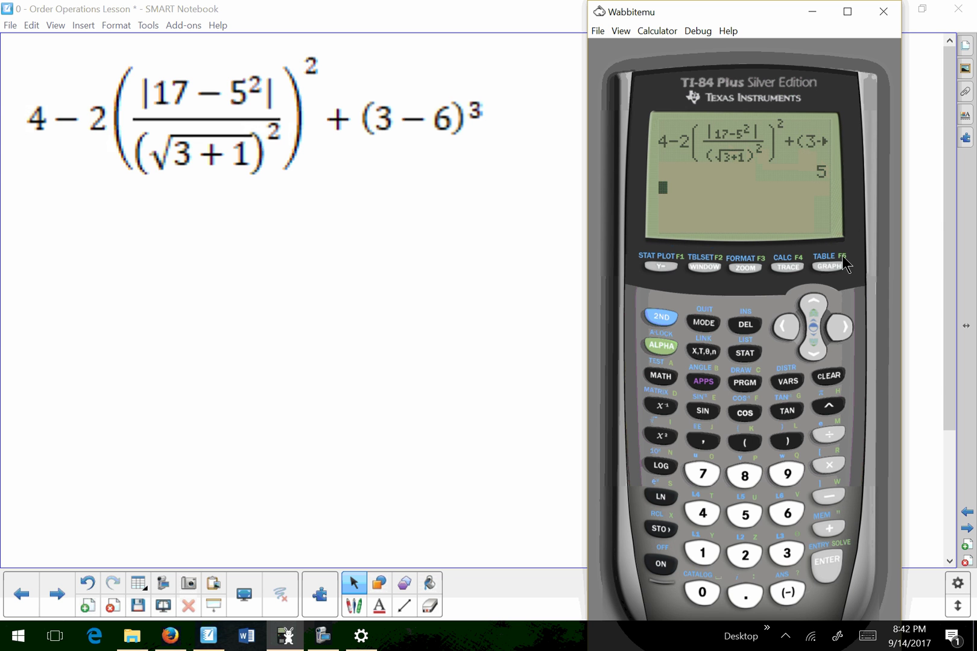
left_click(812, 302)
key("ctrl")
key("ctrl")
left_click(812, 302)
left_click(812, 301)
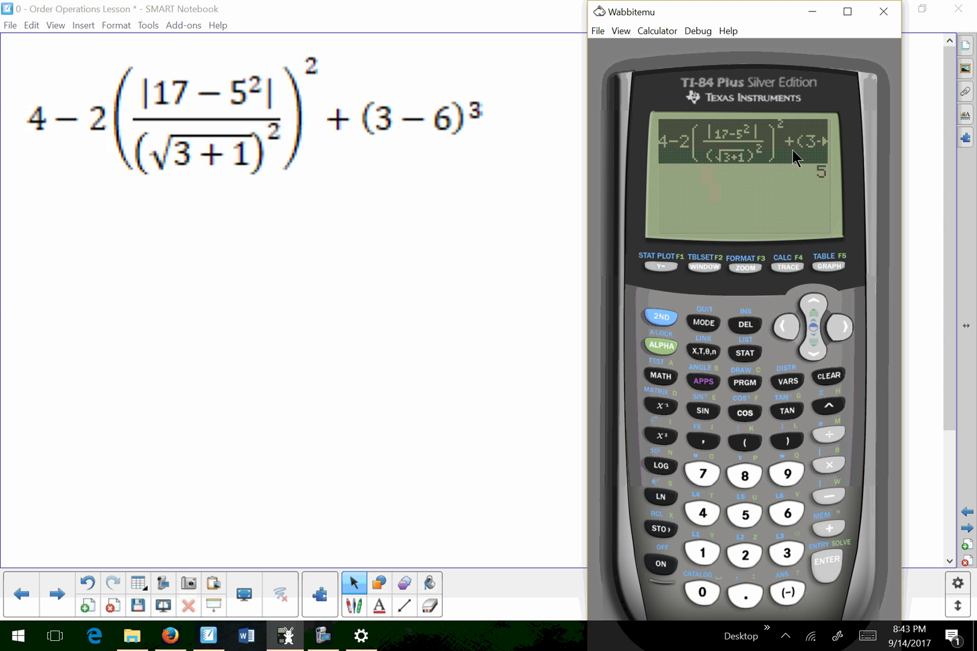
left_click(806, 350)
left_click(813, 308)
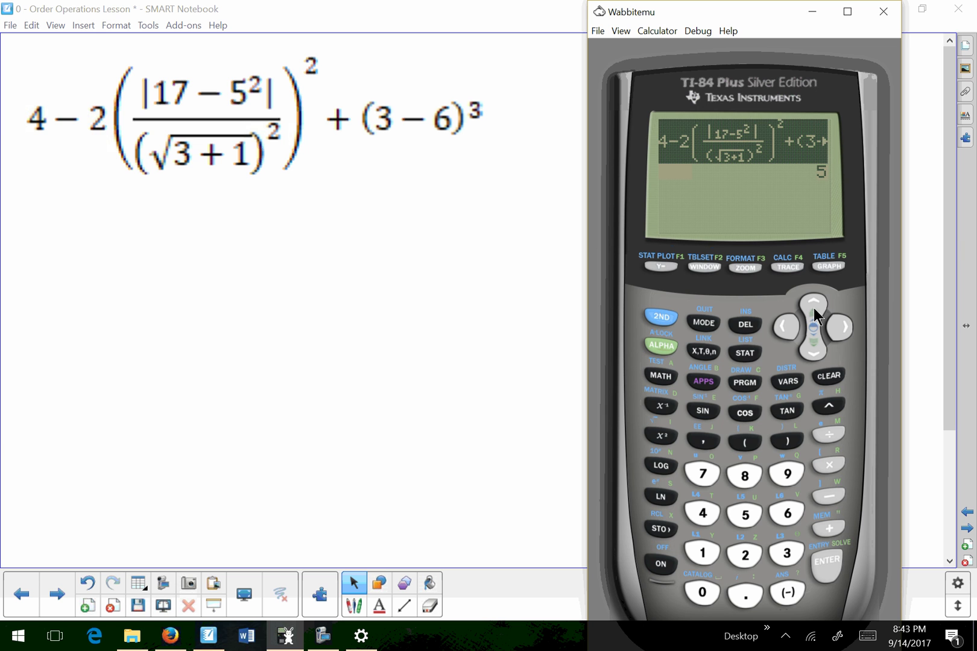
left_click(827, 568)
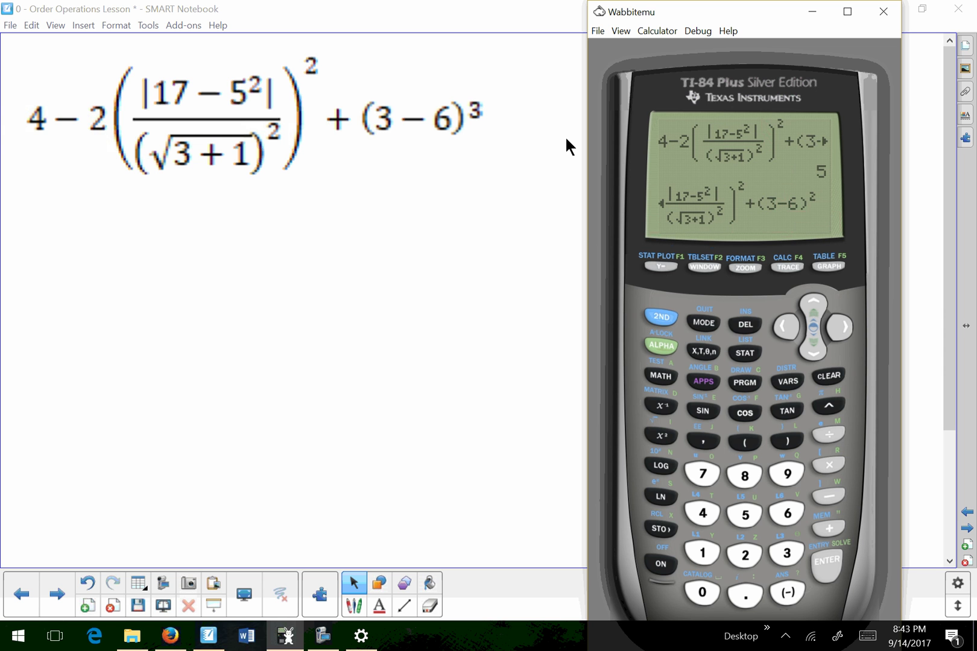
Change the final exponent to (3−6)³ and evaluate, getting -31.
left_click(783, 327)
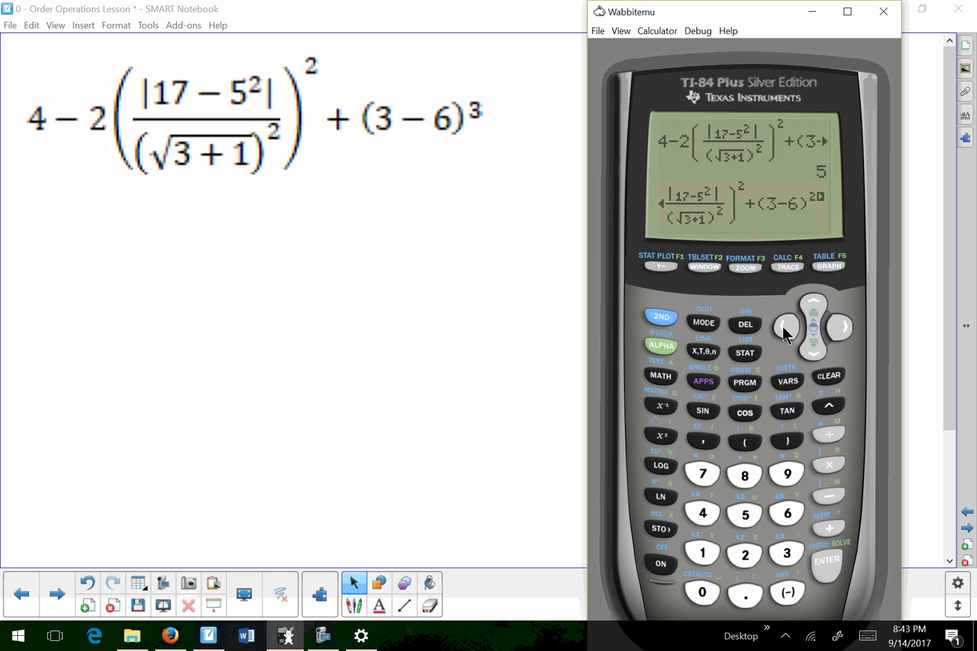
left_click(778, 553)
left_click(832, 564)
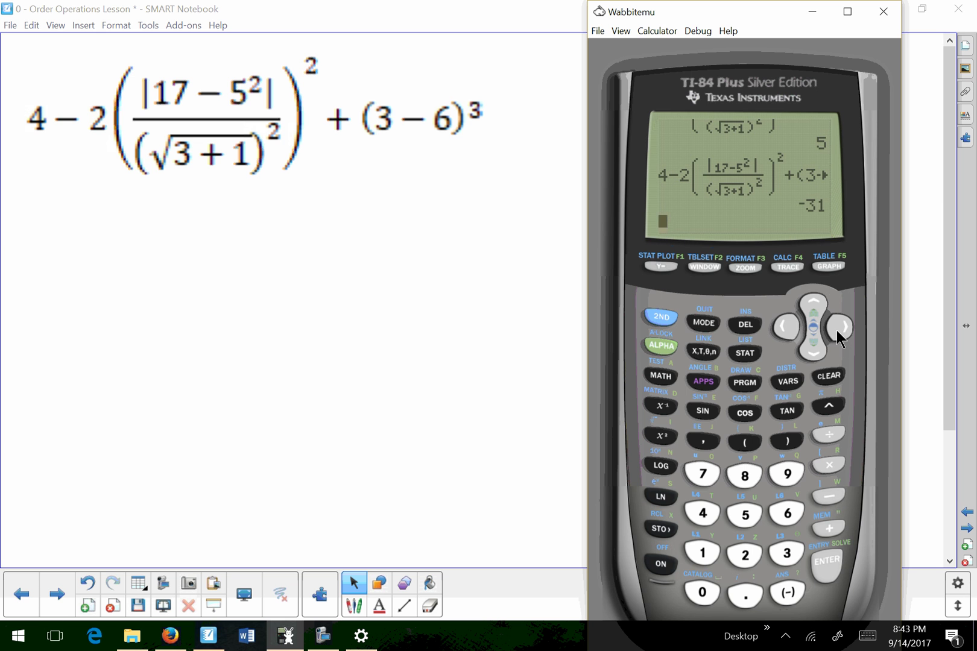
Advance Notebook to the third expression, then return to Wabbitemu and clear its home screen.
left_click(57, 594)
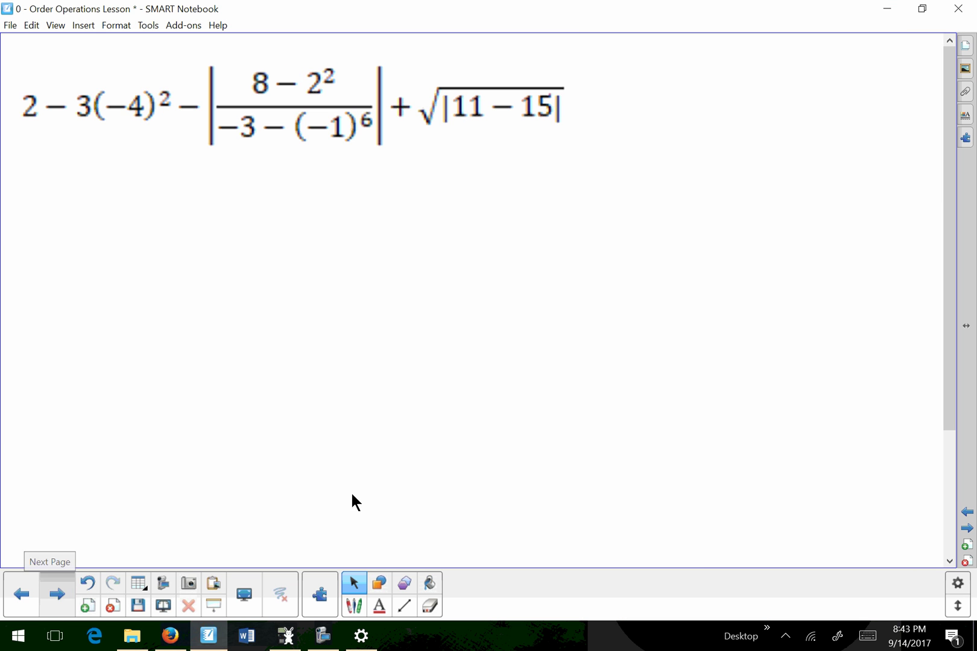
left_click(286, 635)
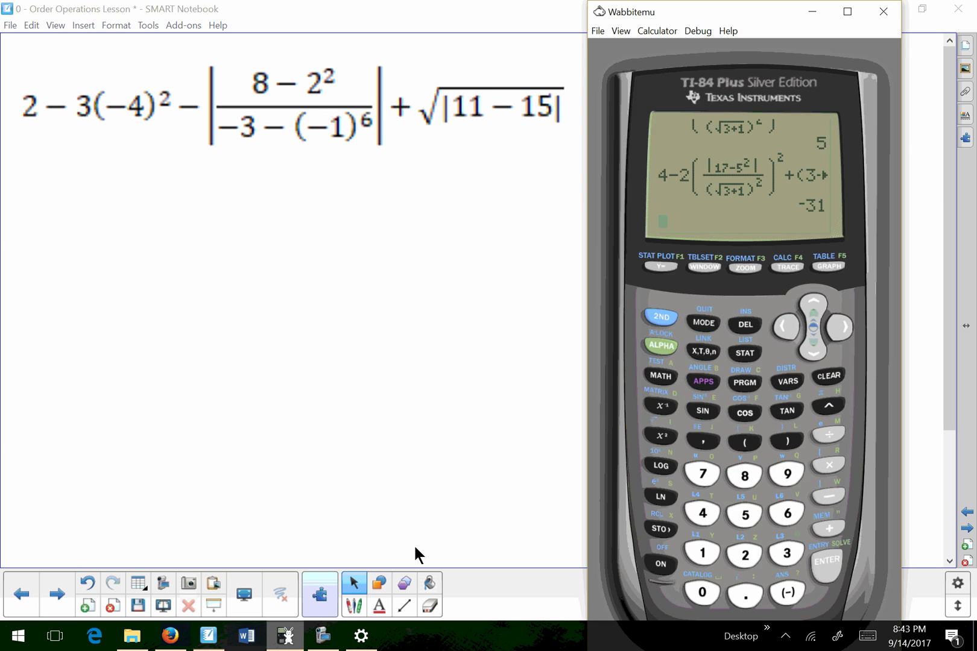
left_click(831, 376)
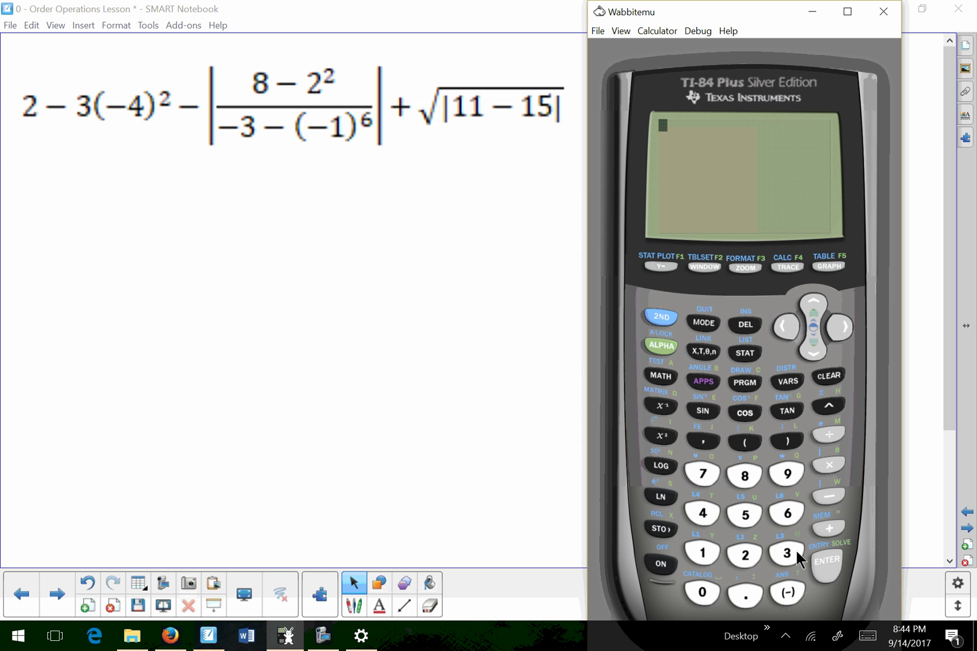
Enter the opening terms 2−3(−4)².
left_click(742, 556)
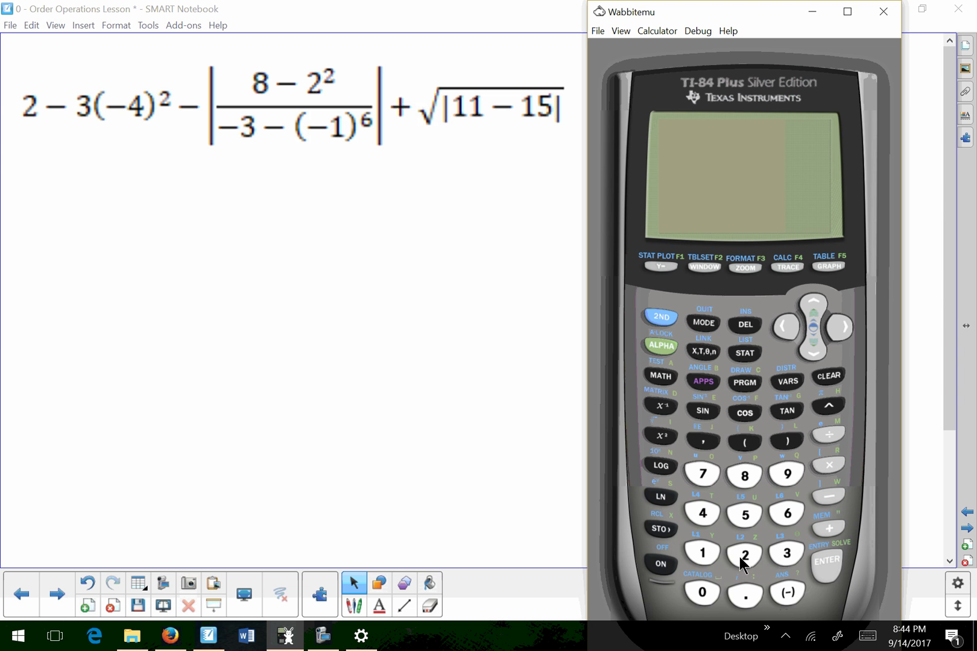
left_click(831, 501)
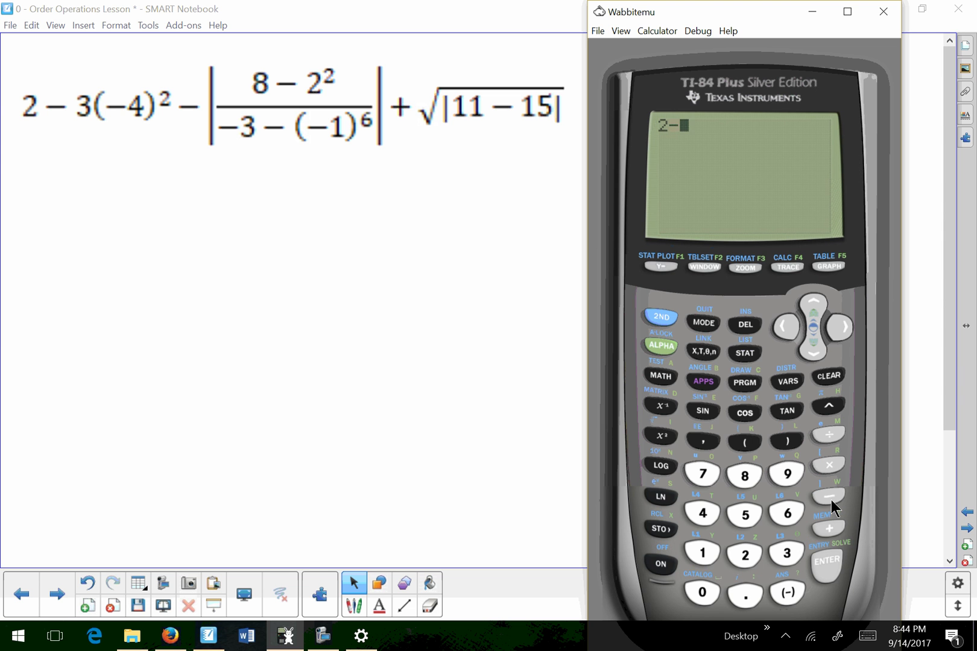
left_click(785, 553)
left_click(749, 442)
left_click(788, 597)
left_click(704, 514)
left_click(789, 443)
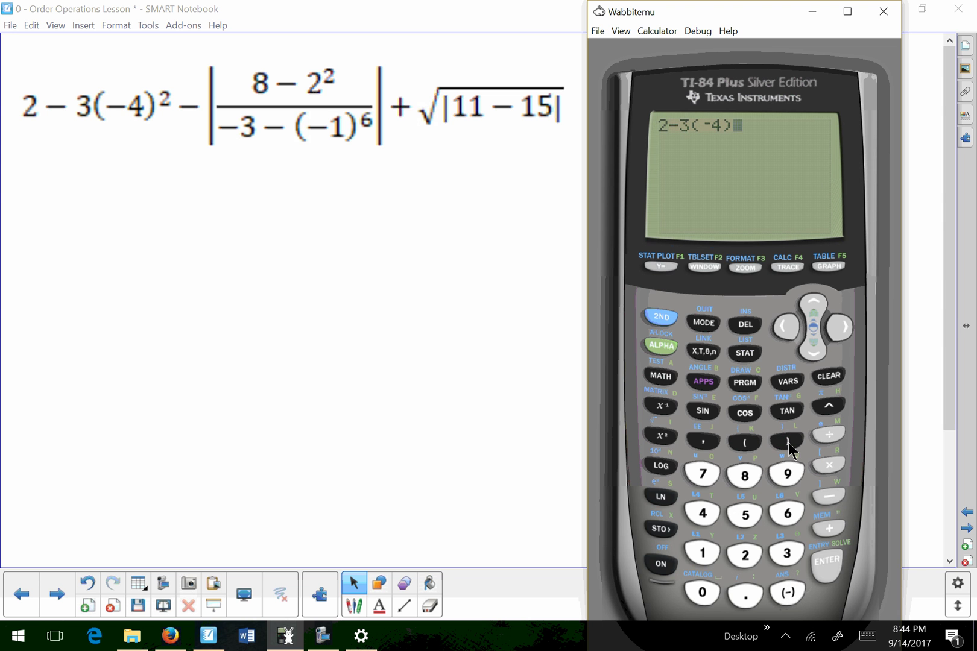
left_click(665, 437)
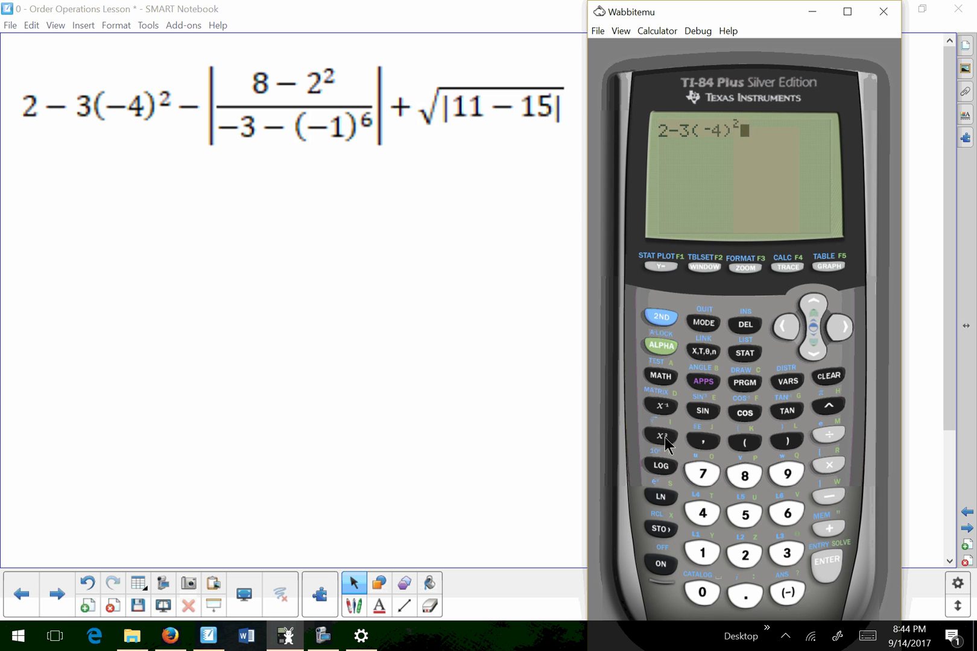
Subtract an abs( from CATALOG containing an n/d fraction template.
left_click(827, 496)
left_click(662, 318)
left_click(703, 593)
left_click(822, 568)
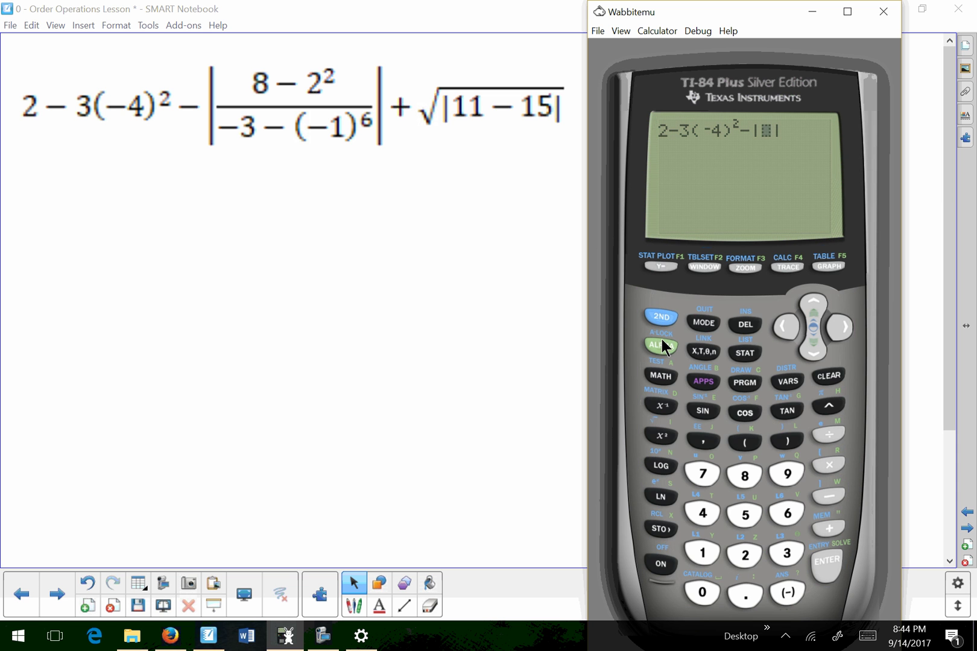
left_click(662, 267)
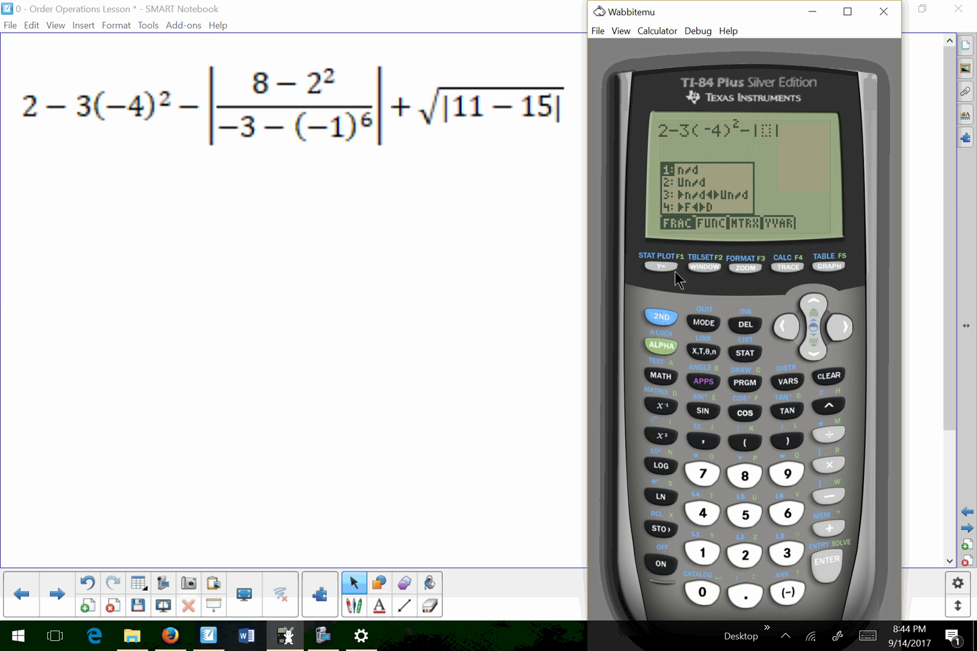
left_click(830, 562)
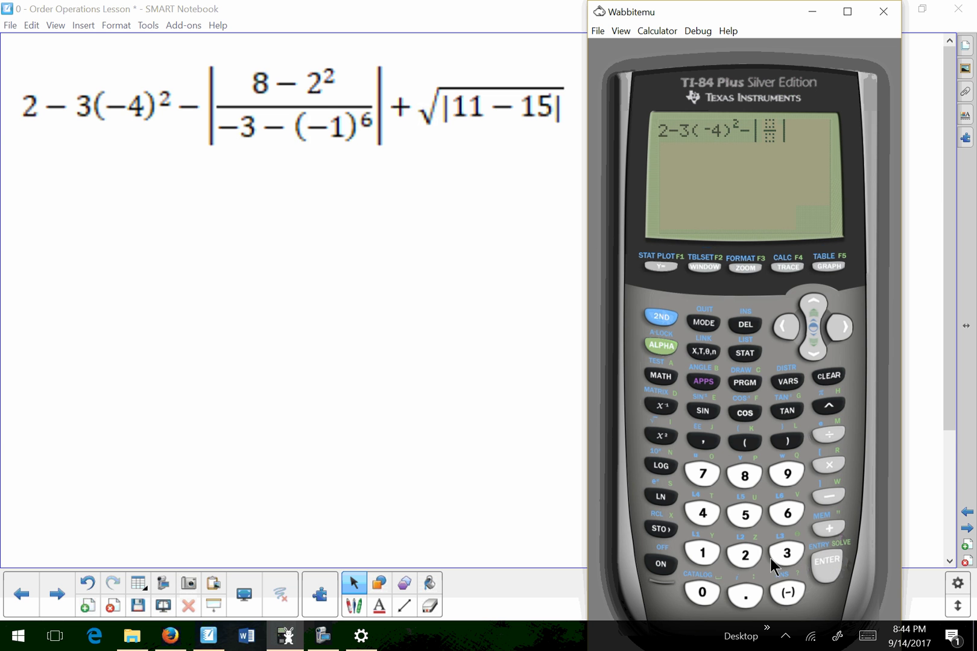
Fill the fraction's numerator with 8−2².
left_click(746, 477)
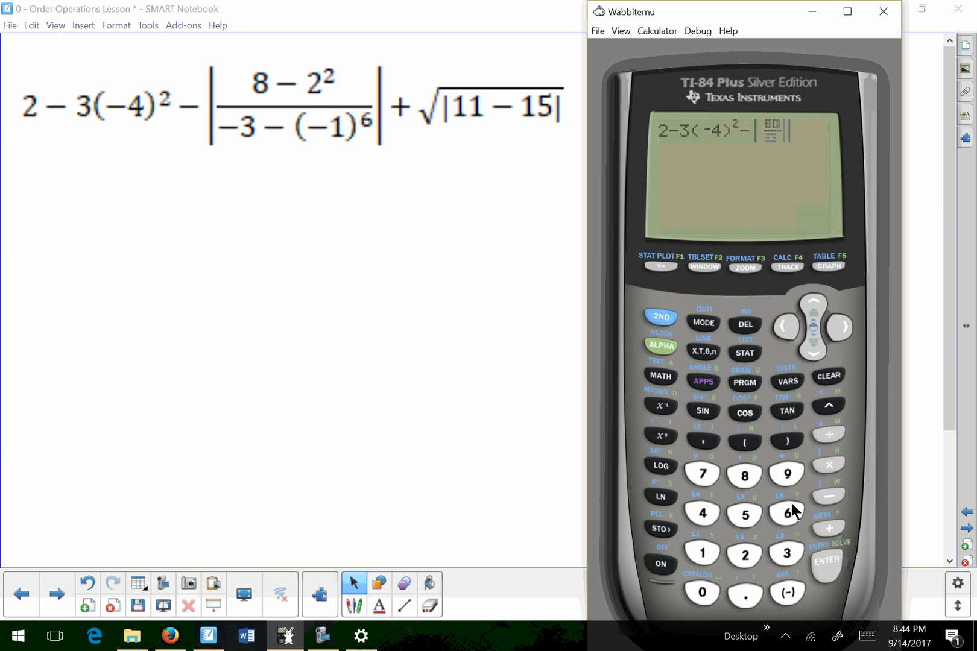
left_click(827, 497)
left_click(746, 555)
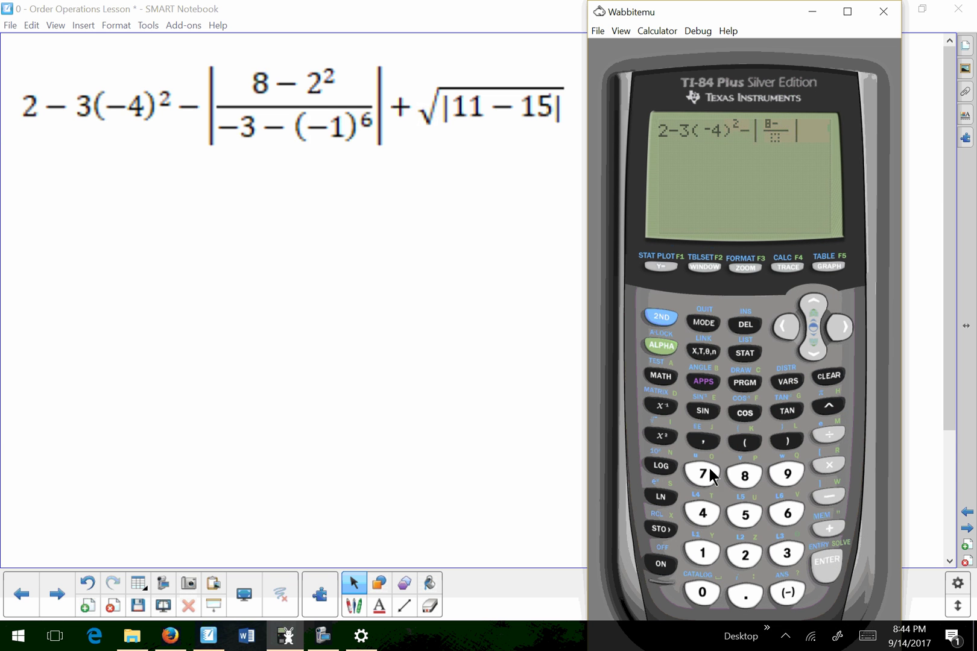
left_click(663, 438)
left_click(809, 352)
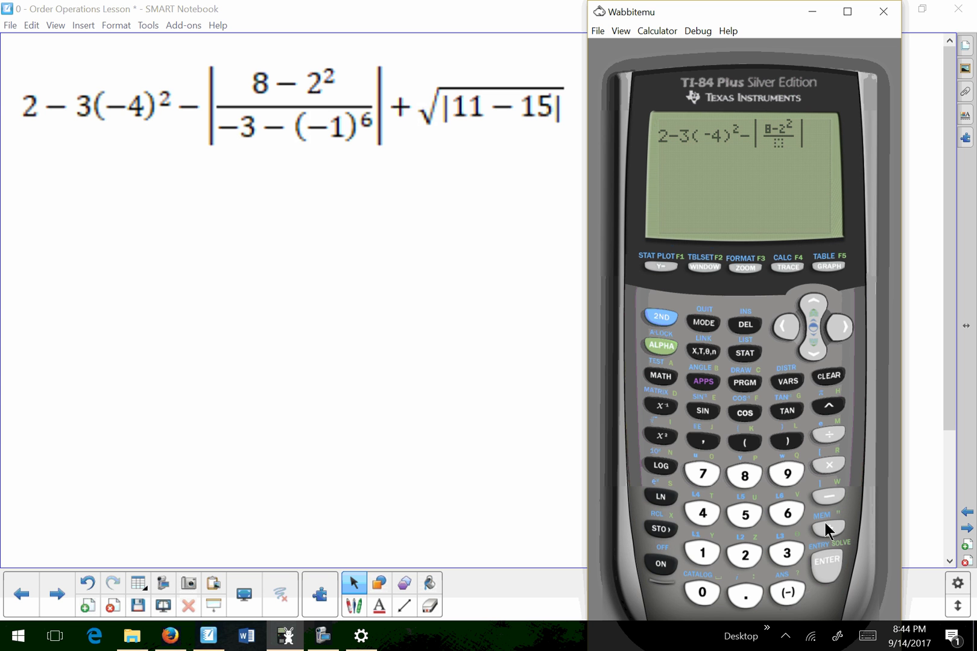
Enter the denominator −3−(−1)⁶ and move past the absolute-value bar.
left_click(789, 592)
left_click(787, 552)
left_click(832, 495)
left_click(745, 447)
left_click(787, 592)
left_click(705, 554)
left_click(786, 441)
left_click(828, 407)
left_click(787, 513)
left_click(841, 335)
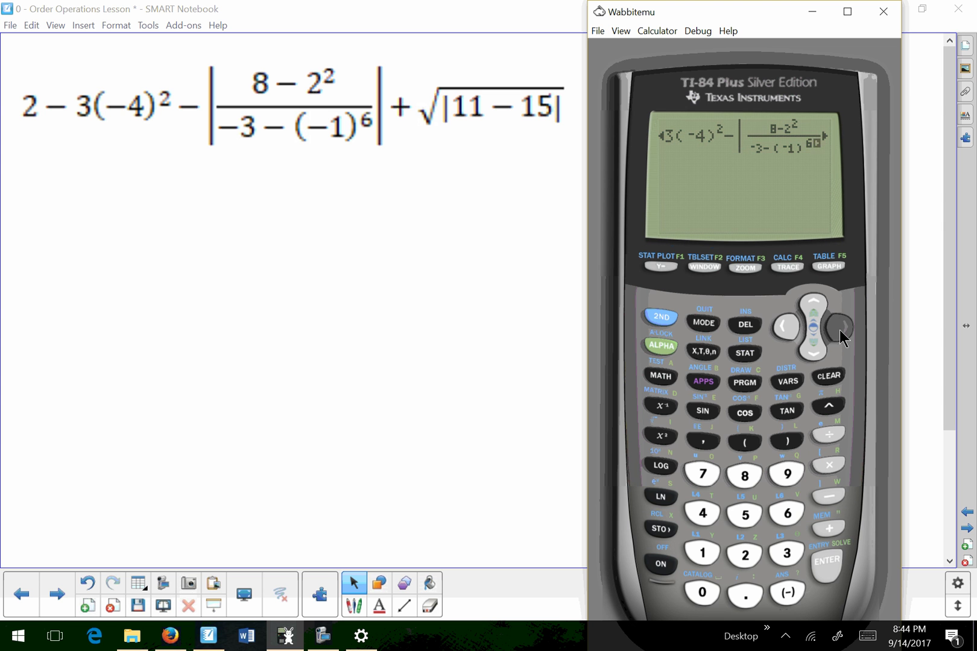
left_click(840, 330)
left_click(839, 329)
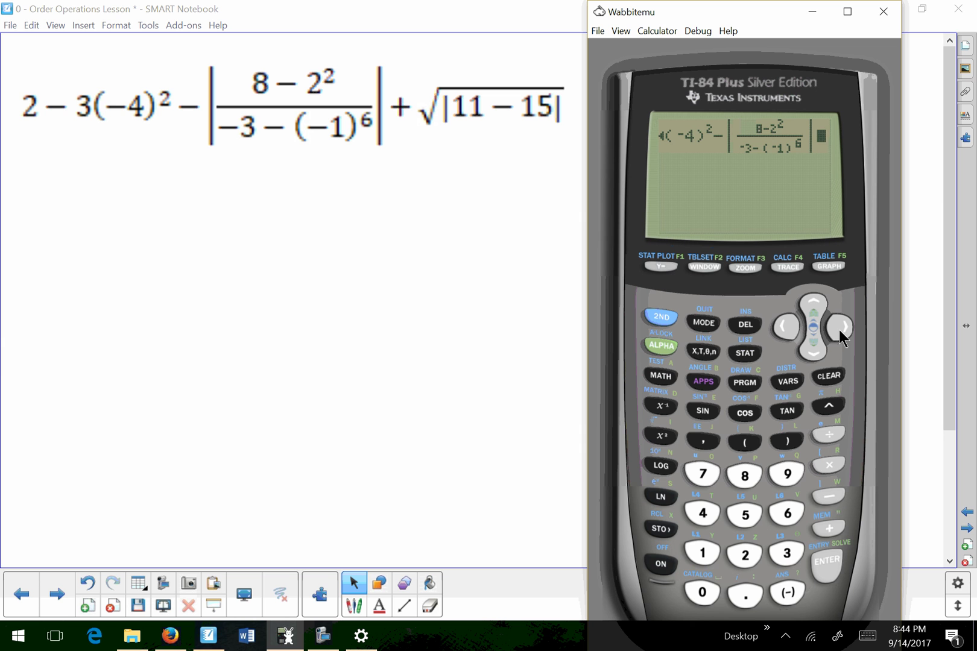
Append +√|11−15| to complete the expression.
left_click(827, 528)
left_click(660, 318)
left_click(662, 435)
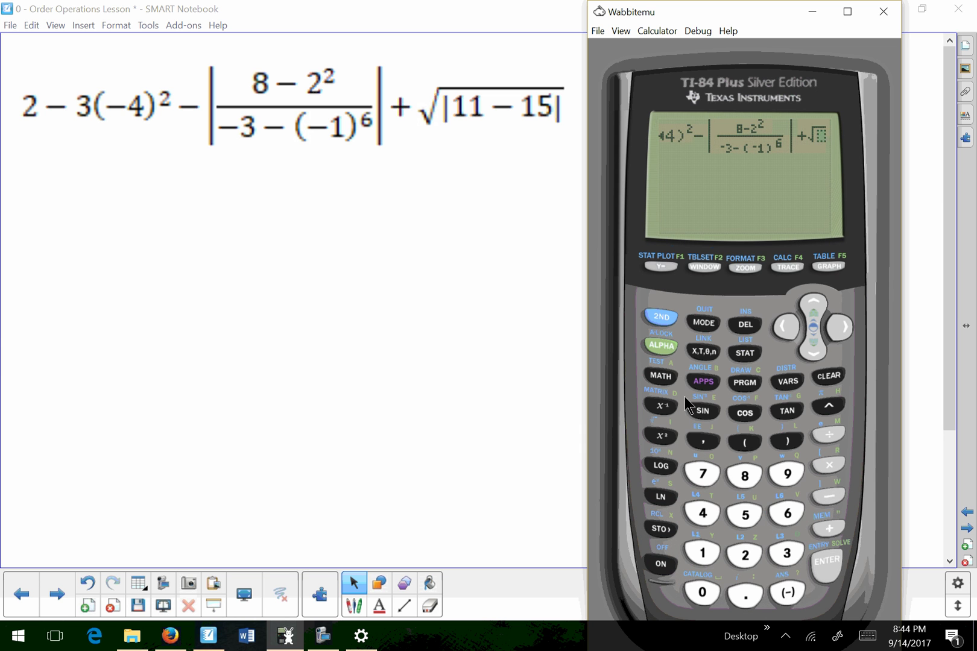
left_click(703, 594)
left_click(825, 564)
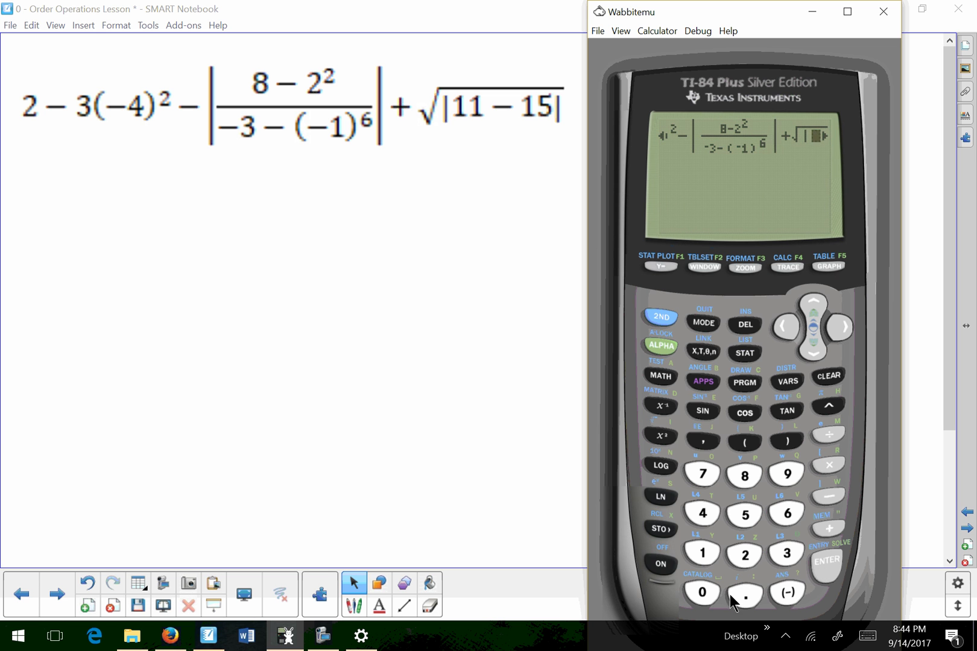
left_click(702, 551)
left_click(703, 552)
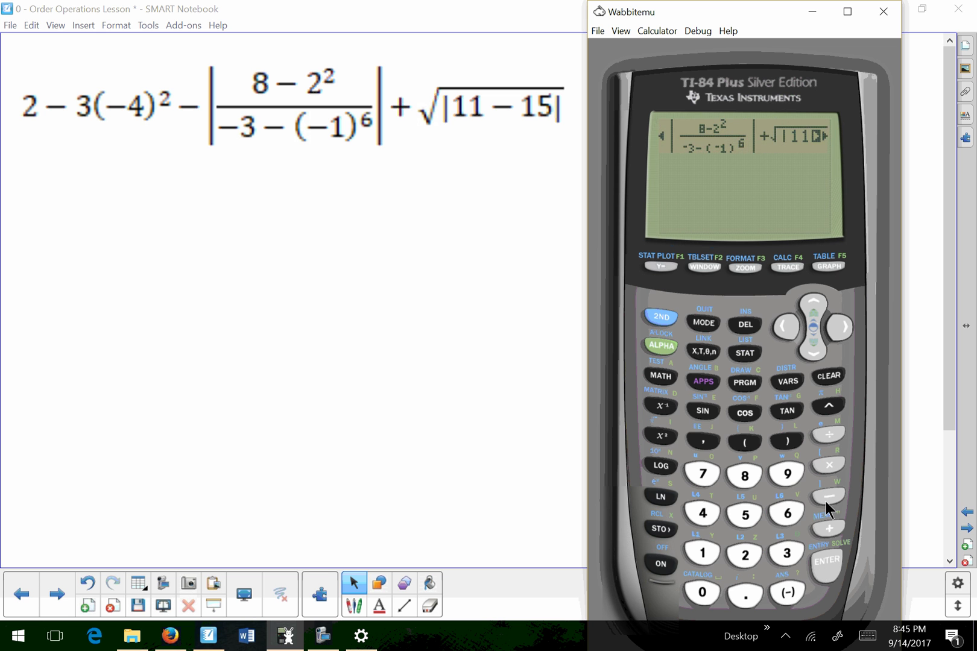
left_click(831, 498)
left_click(703, 546)
left_click(746, 514)
left_click(837, 331)
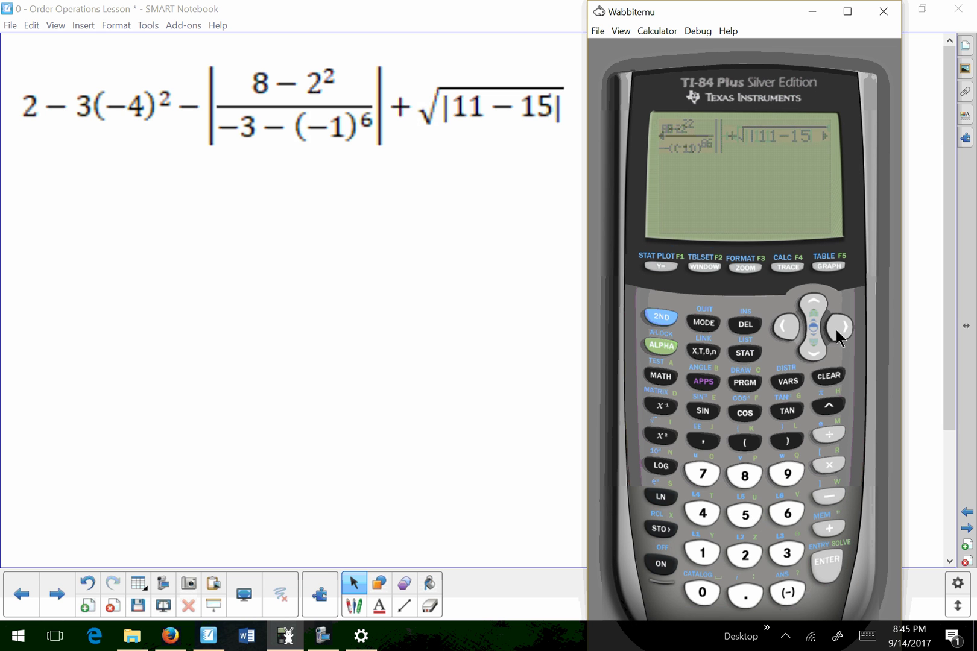
Evaluate the third expression, getting -45.
left_click(827, 560)
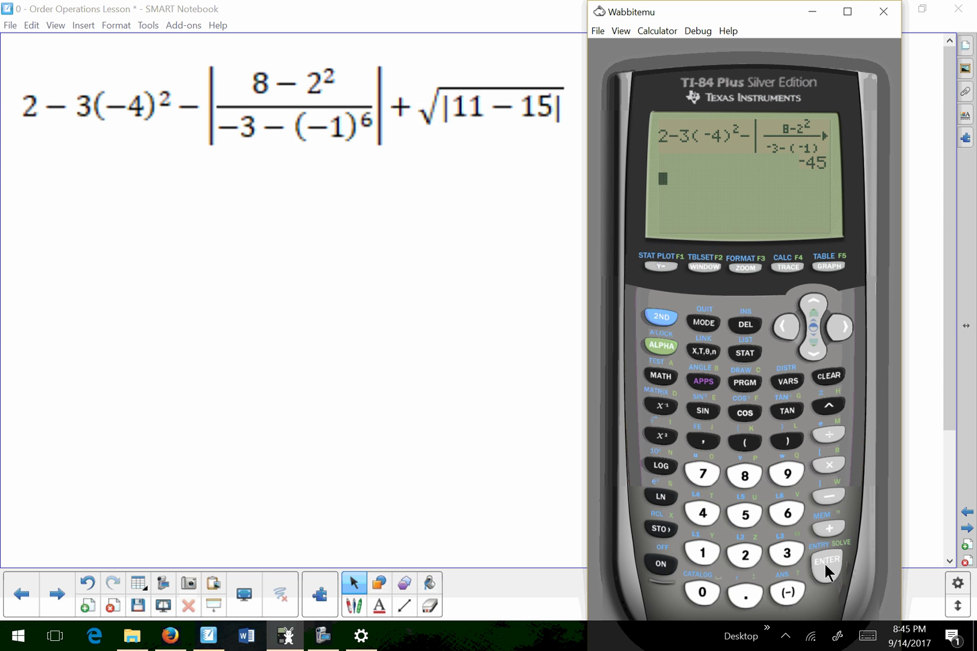